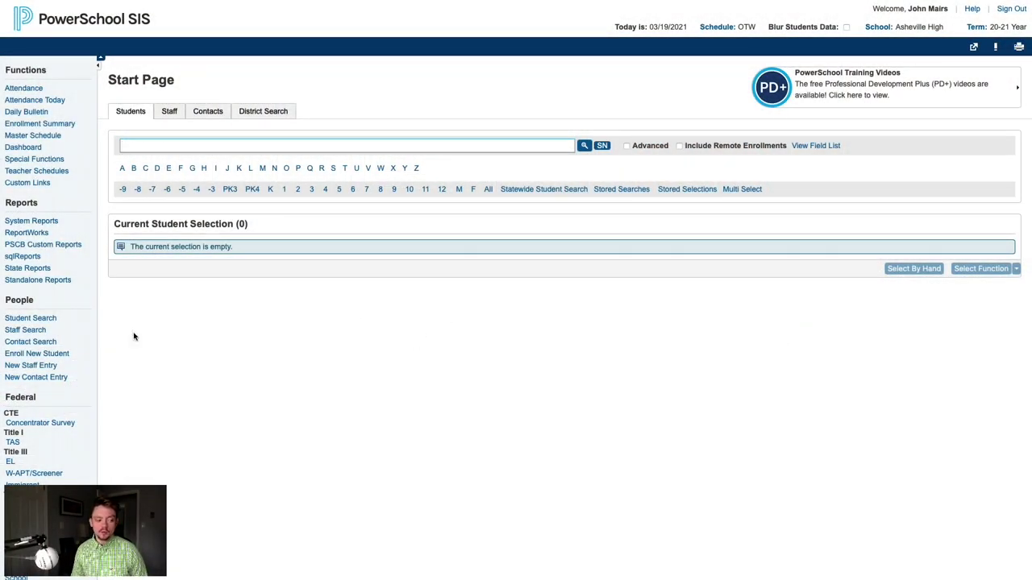
# Open the blank NC Enroll New Student form from People in the left sidebar.
pyautogui.click(71, 356)
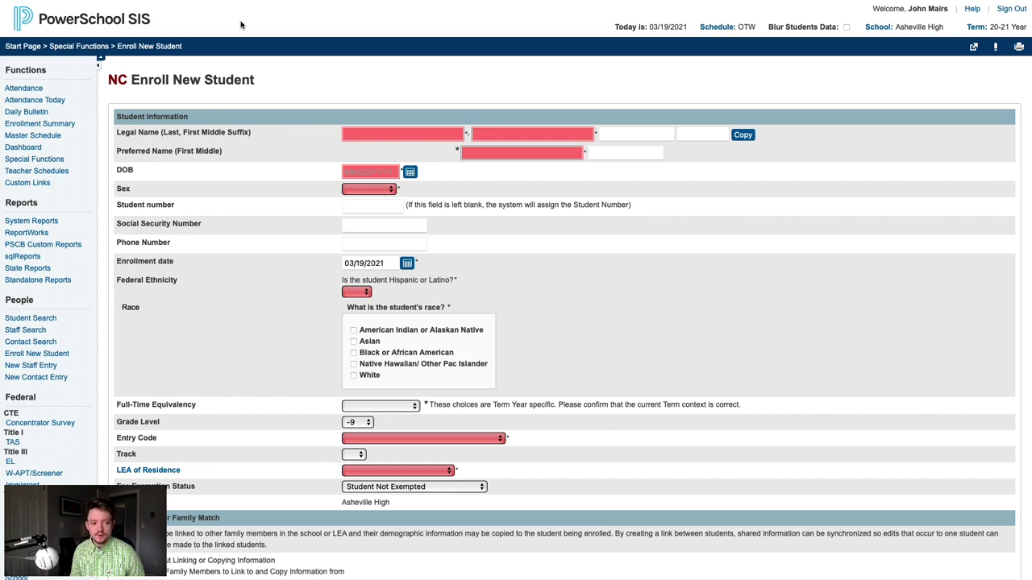
# Enter the student's legal last, first and middle names with suffix III.
pyautogui.click(359, 135)
pyautogui.write('Samson')
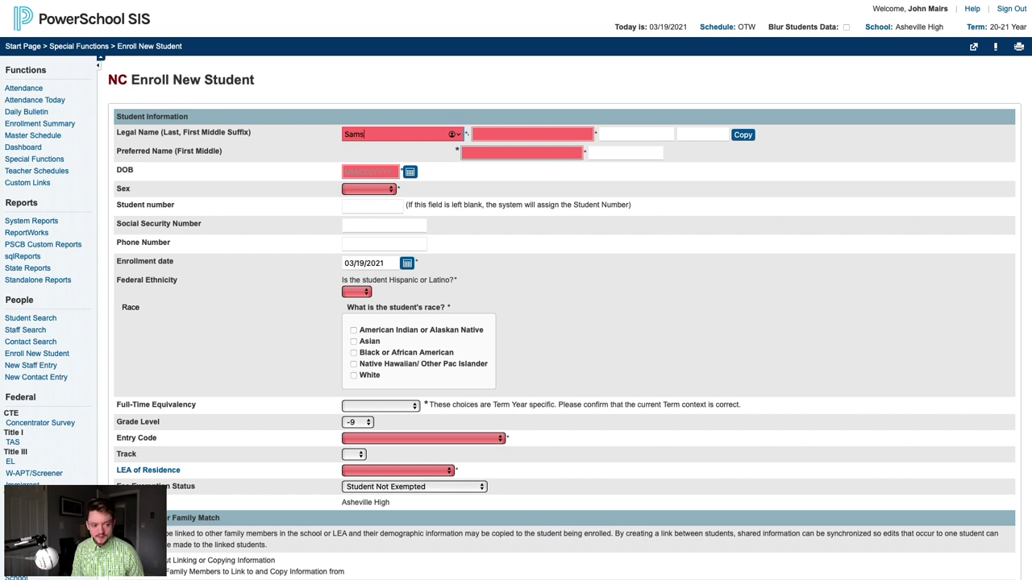
pyautogui.press('Tab')
pyautogui.write('John')
pyautogui.press('Tab')
pyautogui.write('Thomas')
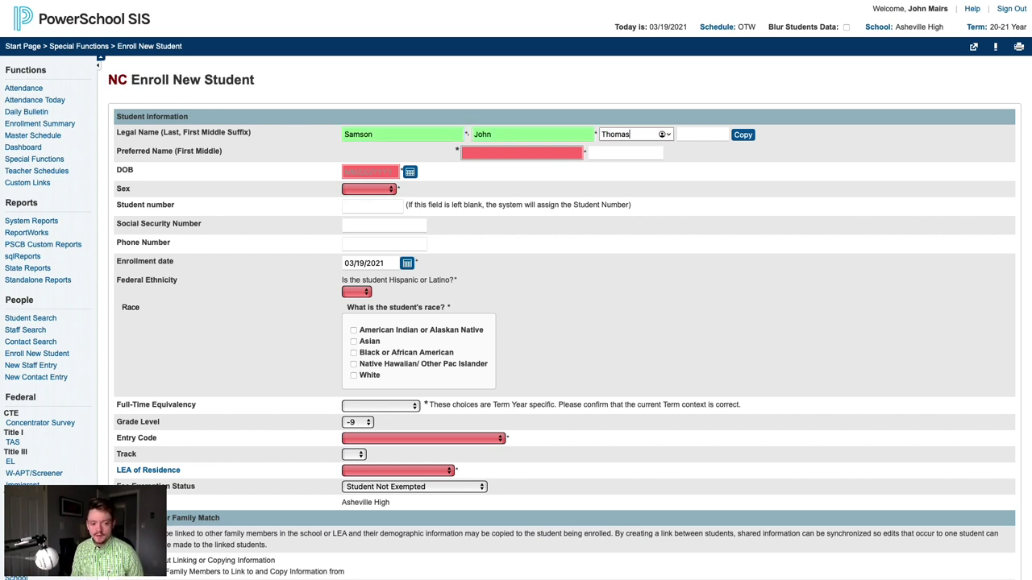
pyautogui.press('Tab')
pyautogui.write('III')
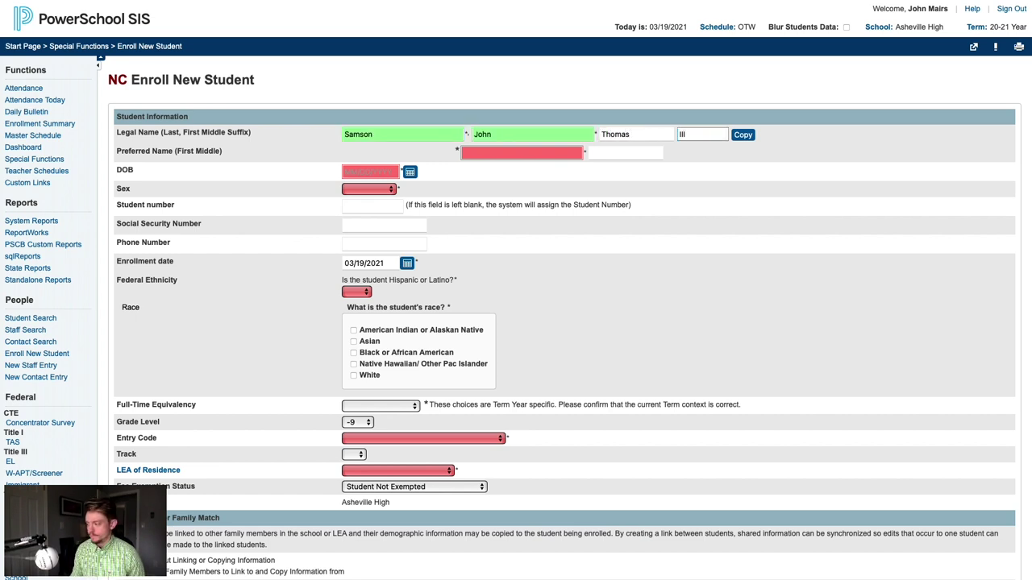
pyautogui.click(803, 145)
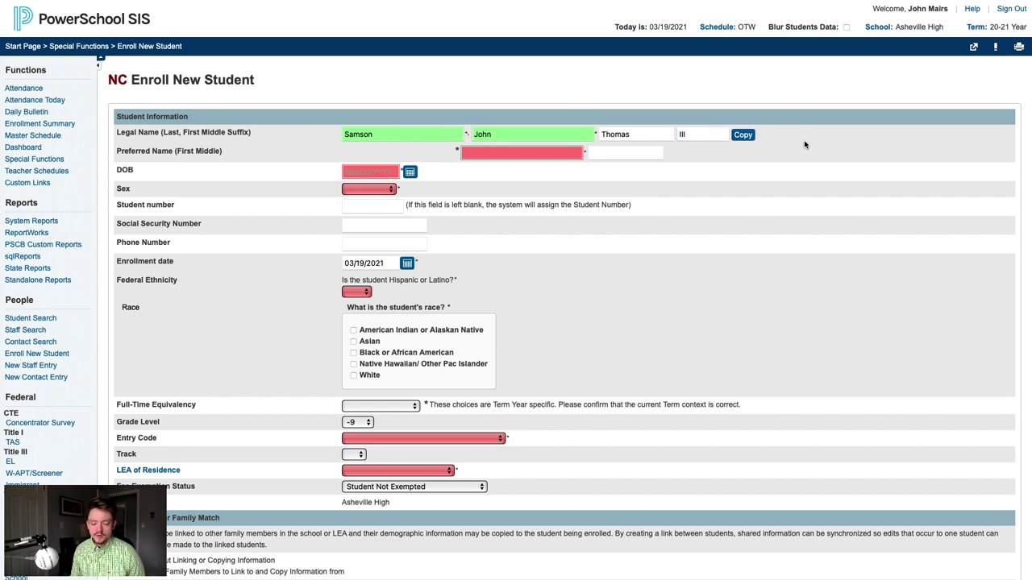
# Copy the legal name to the preferred name, replacing the preferred first name with the nickname.
pyautogui.click(742, 135)
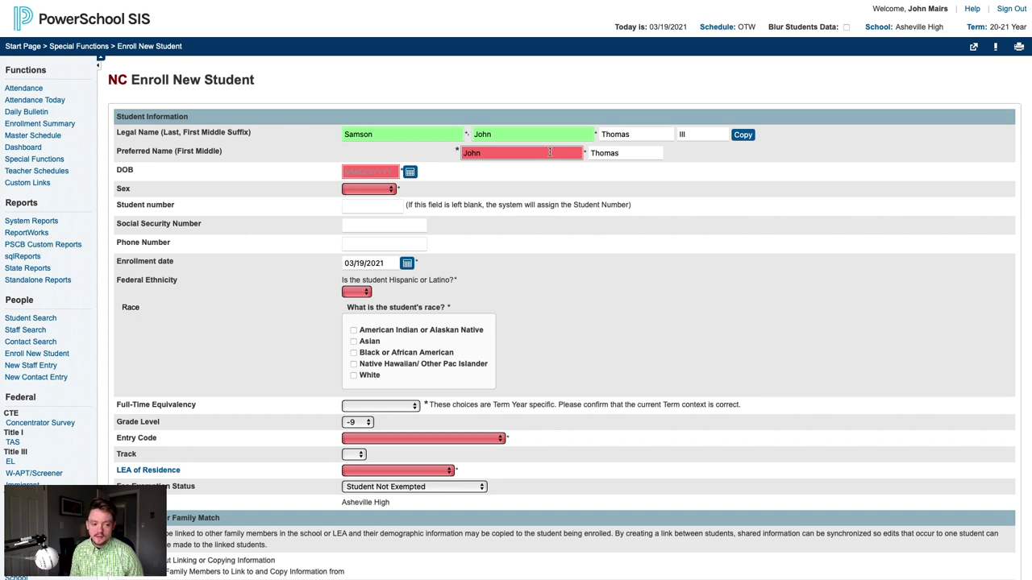
pyautogui.click(551, 151)
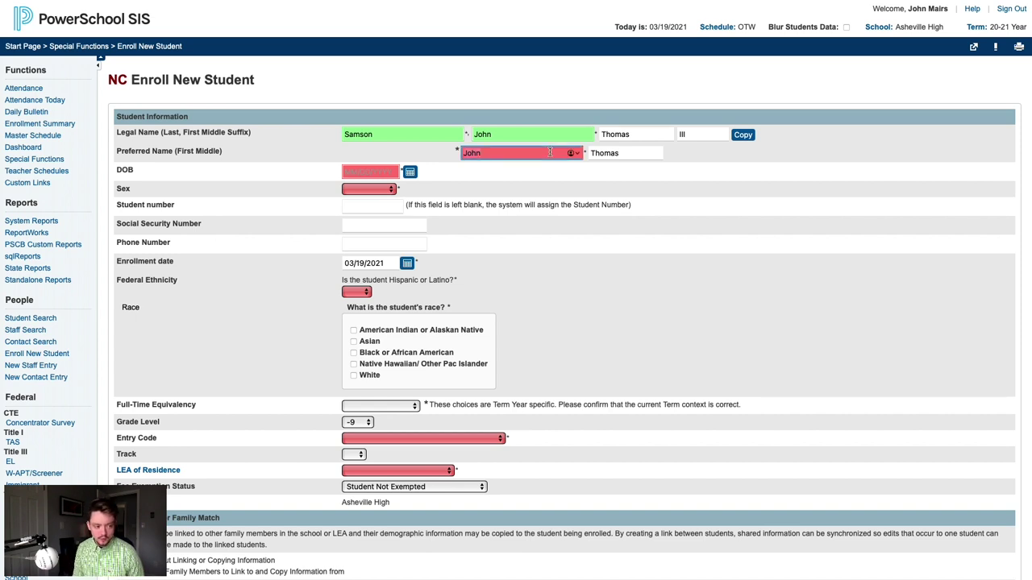
pyautogui.press('BackSpace')
pyautogui.press('BackSpace')
pyautogui.press('BackSpace')
pyautogui.press('BackSpace')
pyautogui.write('J.T.')
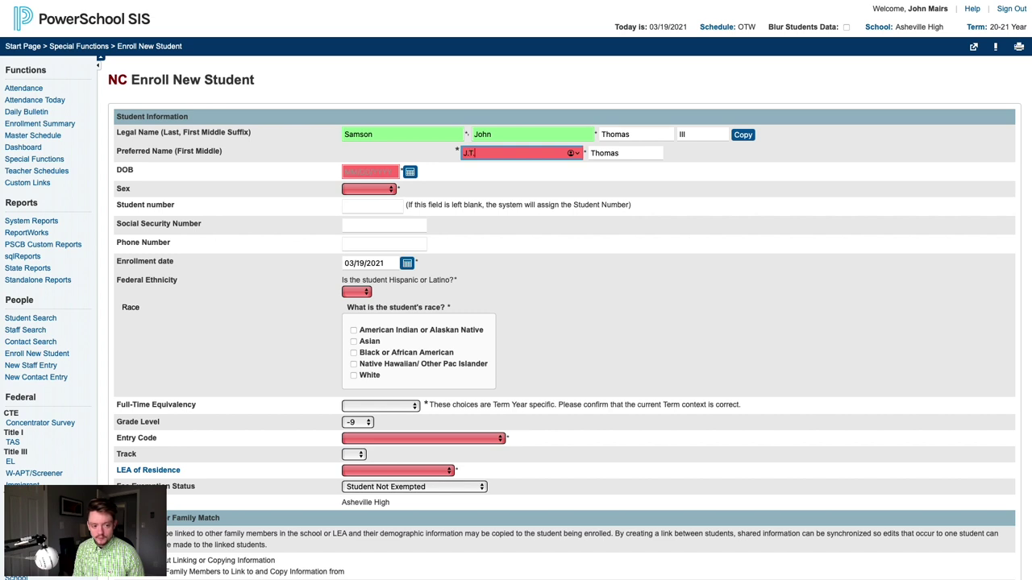
pyautogui.press('Tab')
pyautogui.click(625, 156)
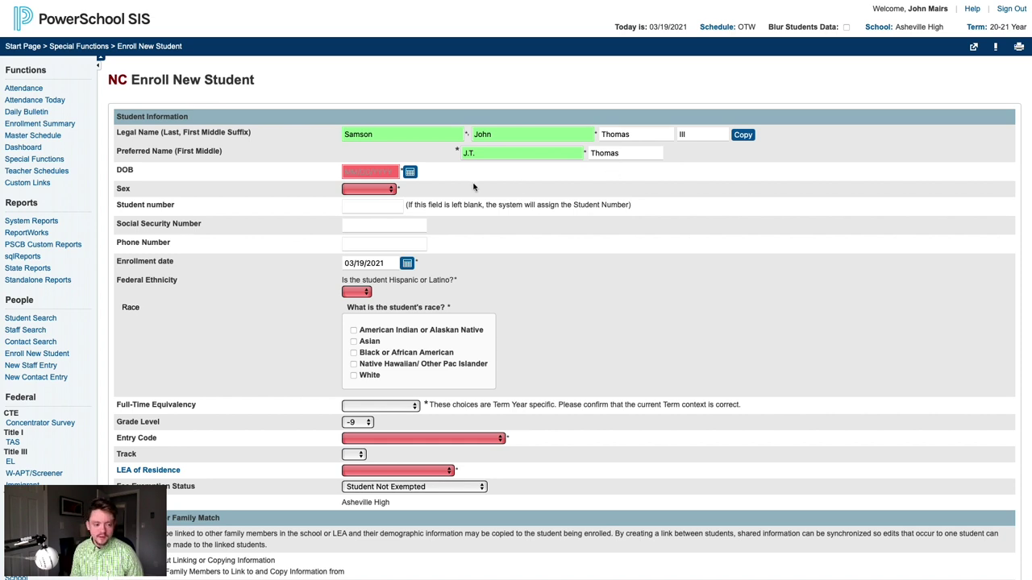
# Set the date of birth to 10/04/03 and sex to Male (M).
pyautogui.click(368, 171)
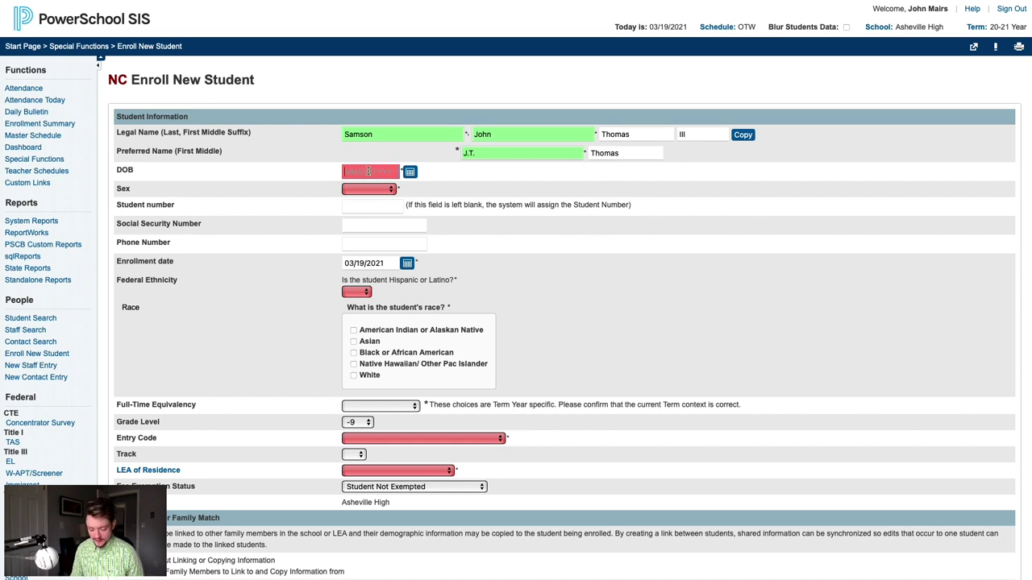
pyautogui.write('10/04/03')
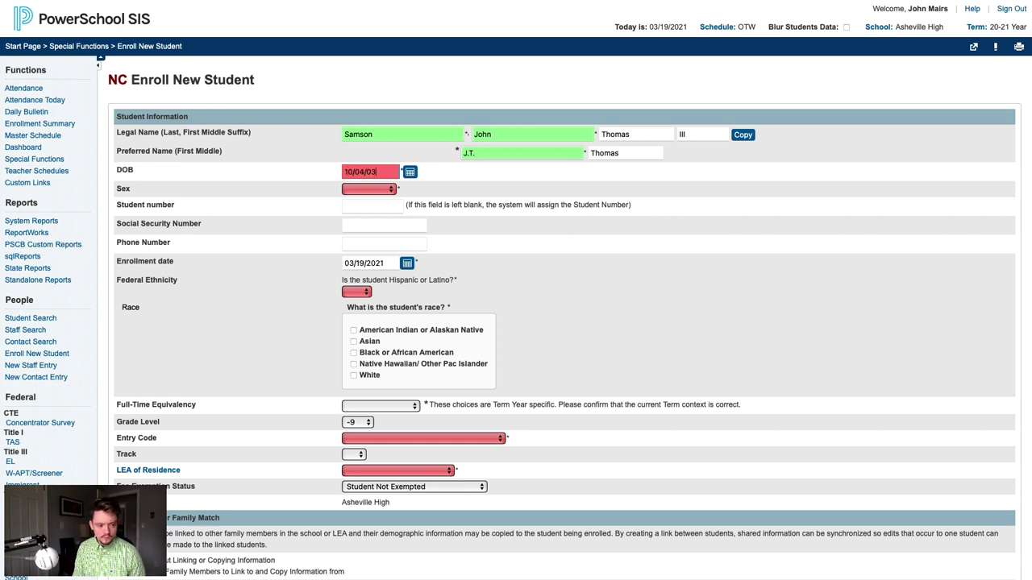
pyautogui.press('Tab')
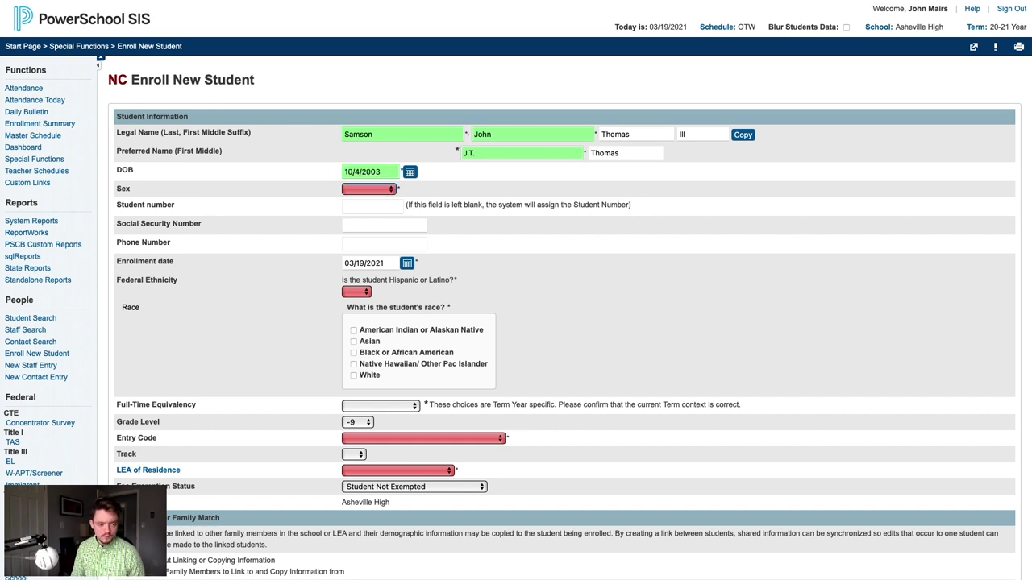
pyautogui.click(359, 192)
pyautogui.click(363, 214)
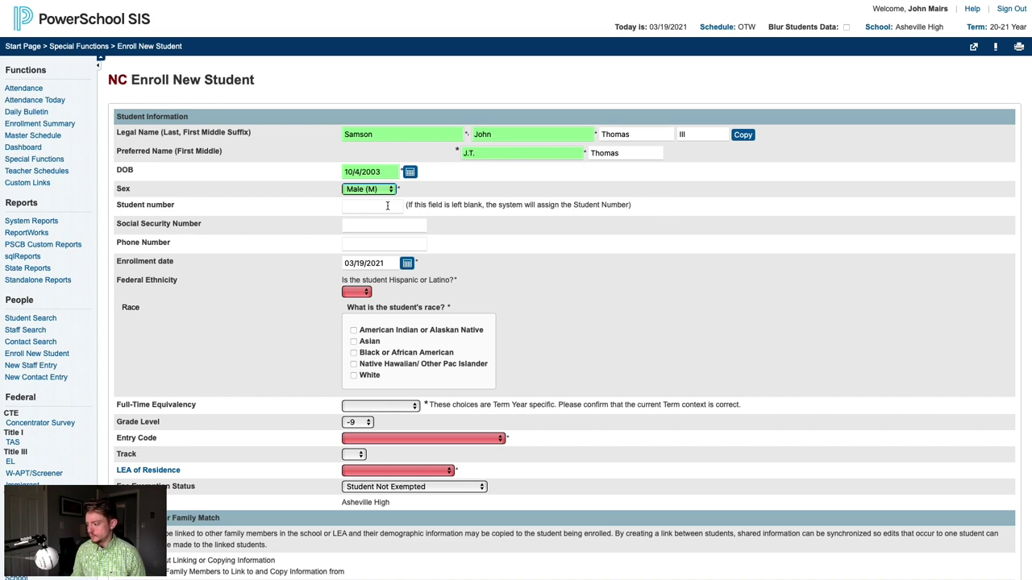
# Leave Student number, SSN and Phone Number blank and select the enrollment date for replacement.
pyautogui.click(387, 206)
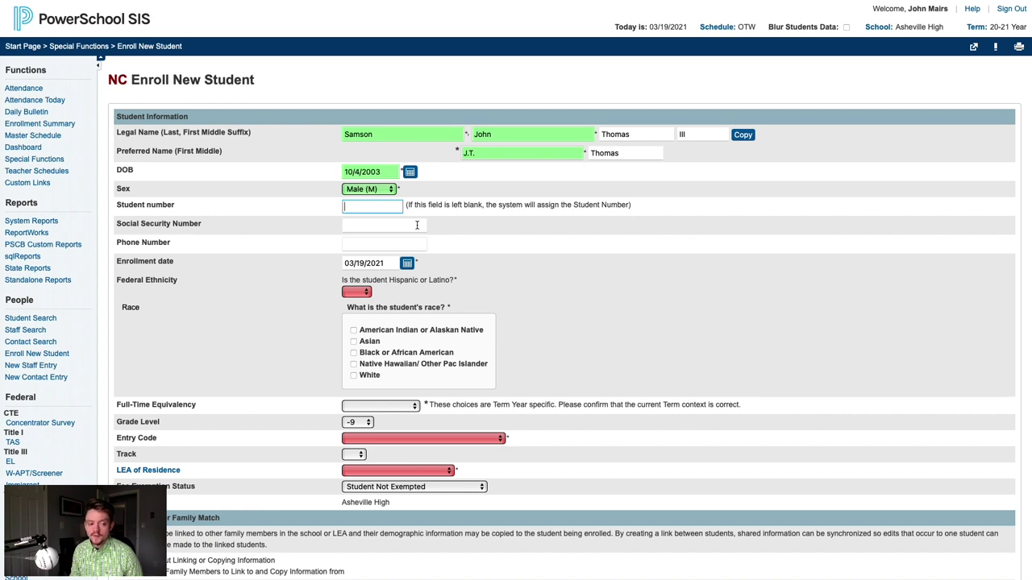
pyautogui.click(416, 225)
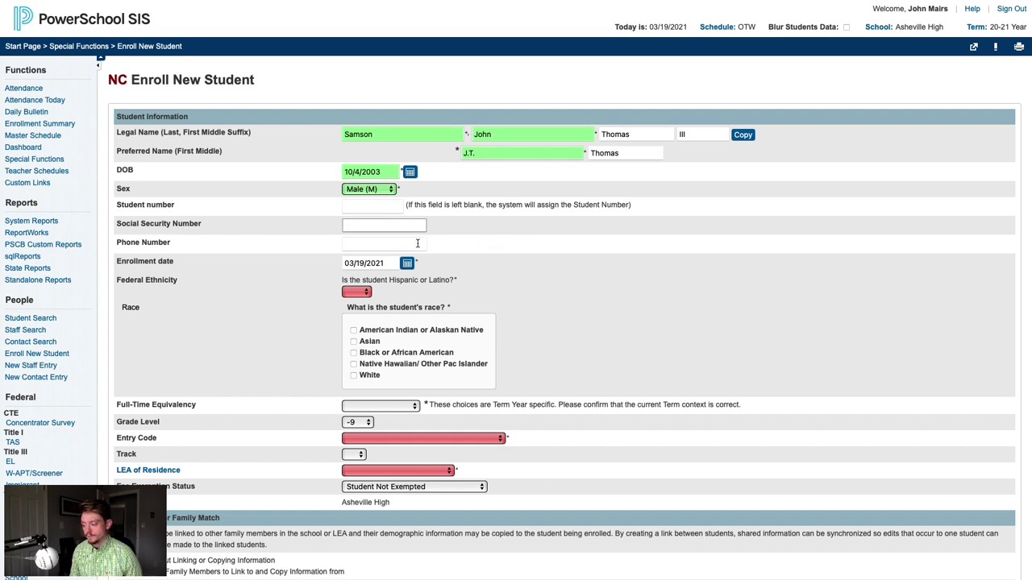
pyautogui.click(418, 243)
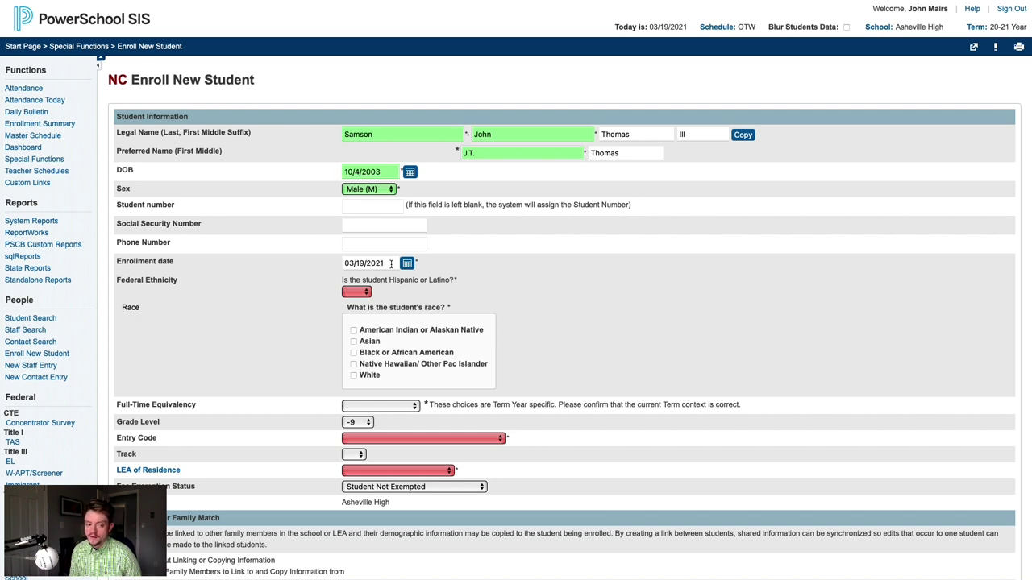
pyautogui.click(391, 263)
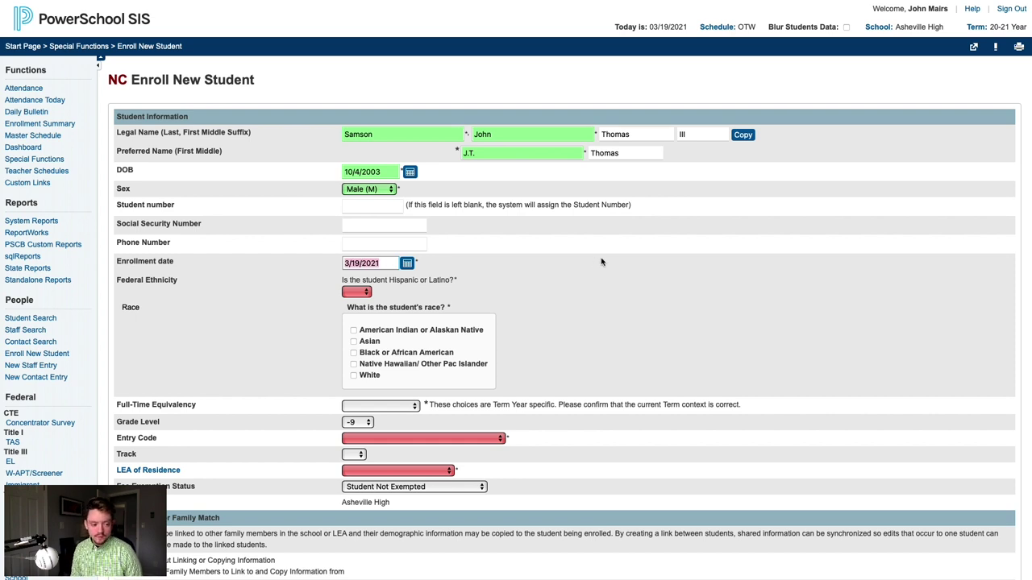
# Set enrollment date 8/17/2020, Hispanic or Latino to No, and check White for race.
pyautogui.write('8/1')
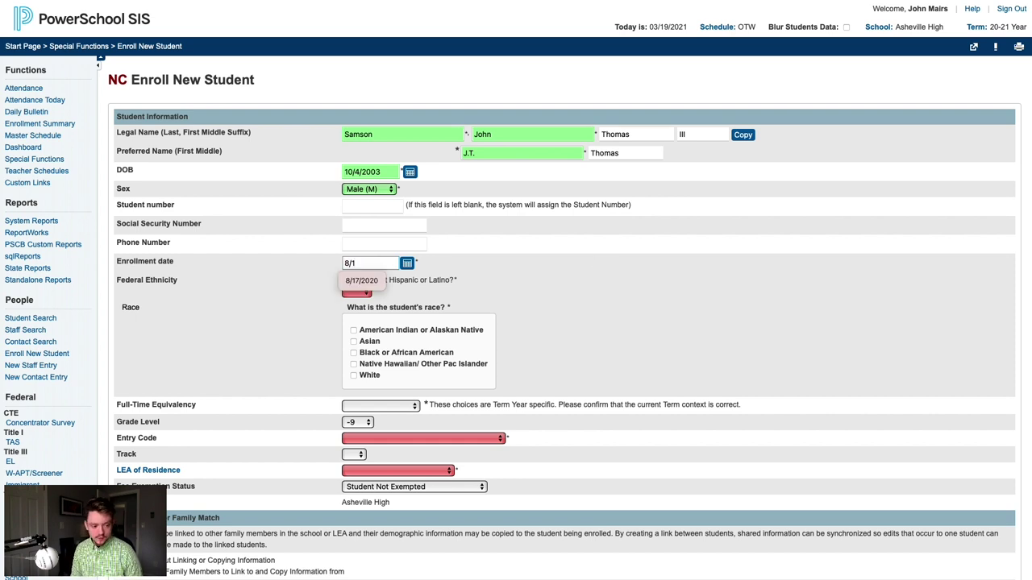
pyautogui.write('7/2020')
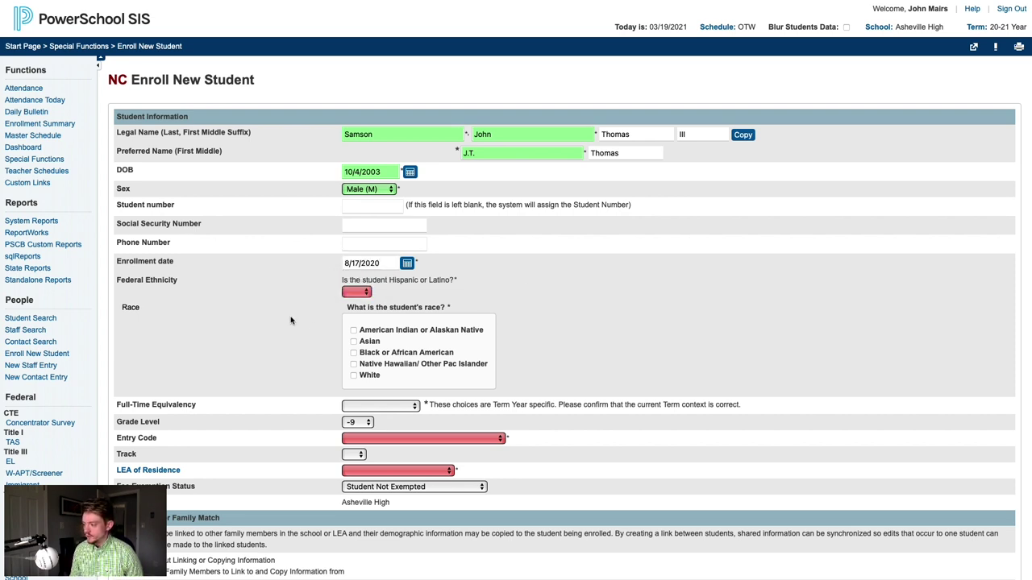
pyautogui.click(357, 293)
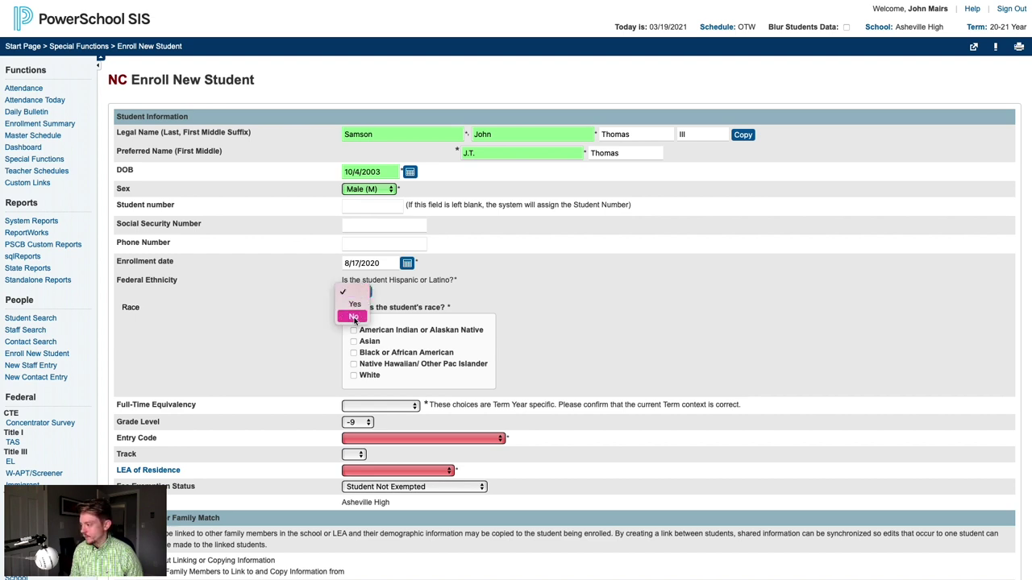
pyautogui.click(354, 317)
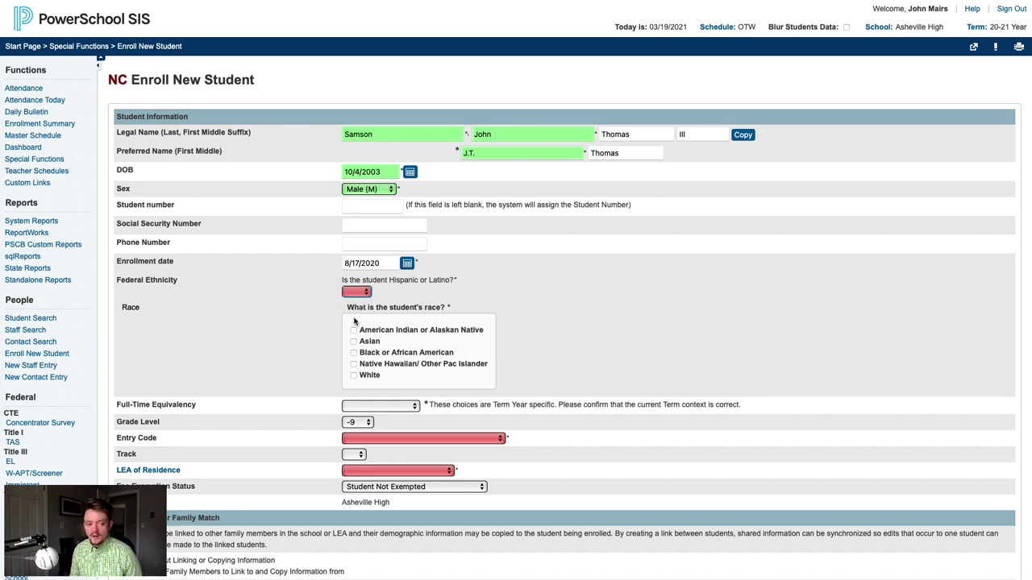
pyautogui.click(353, 376)
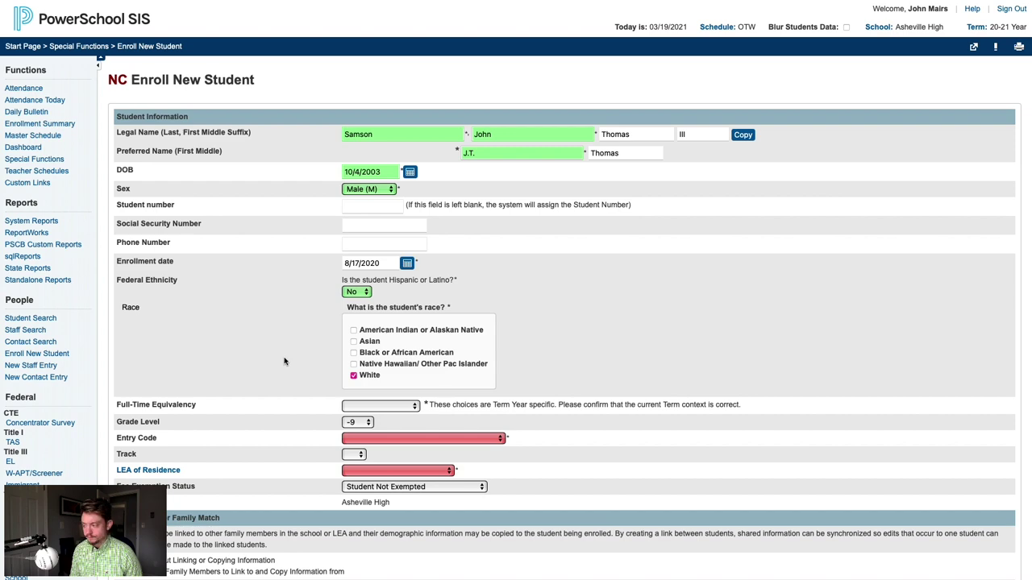
pyautogui.scroll(-1, 286, 364)
pyautogui.scroll(-1, 284, 360)
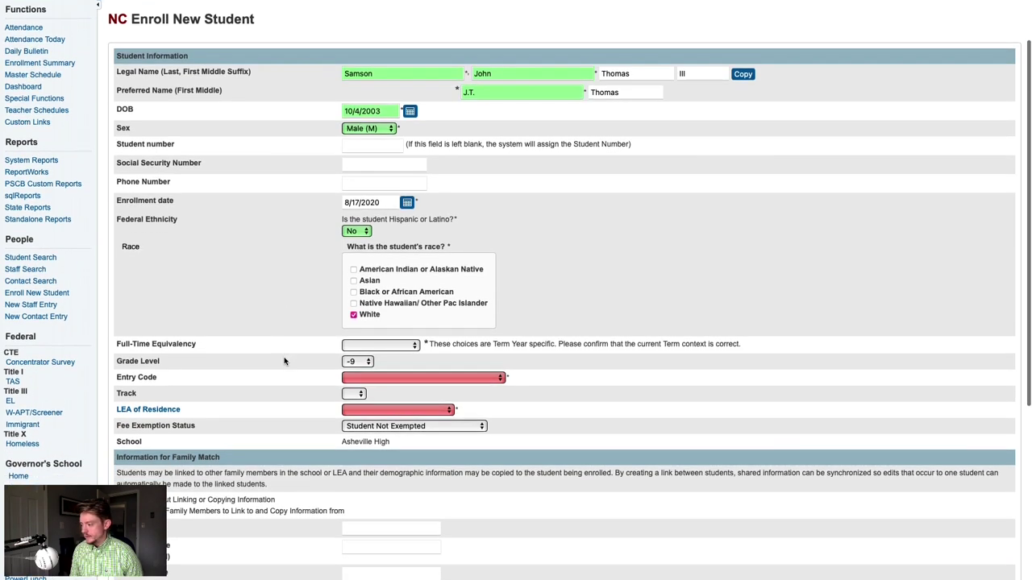
# Make the student a Full Time Student in grade level 11.
pyautogui.click(384, 347)
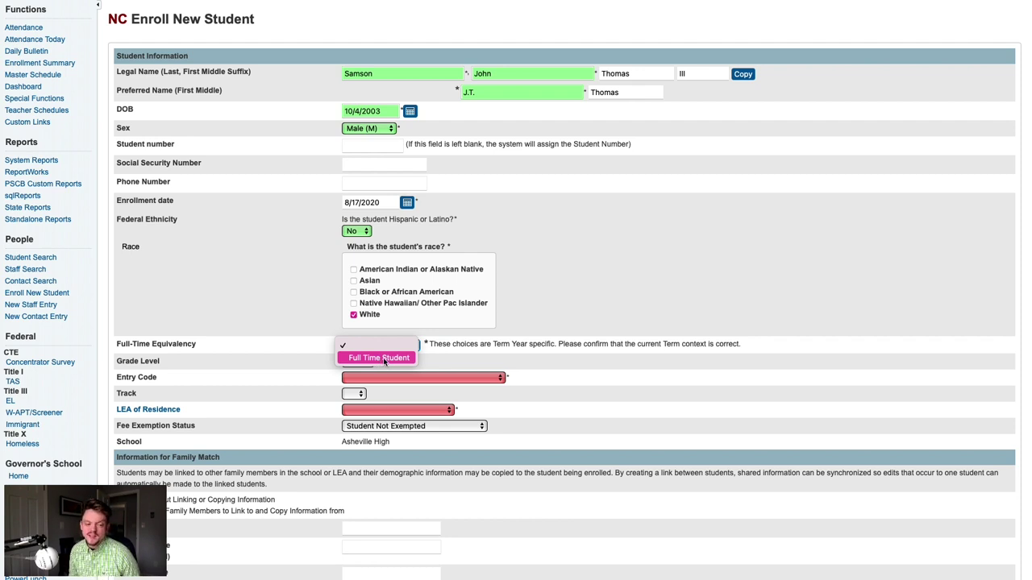
pyautogui.click(384, 360)
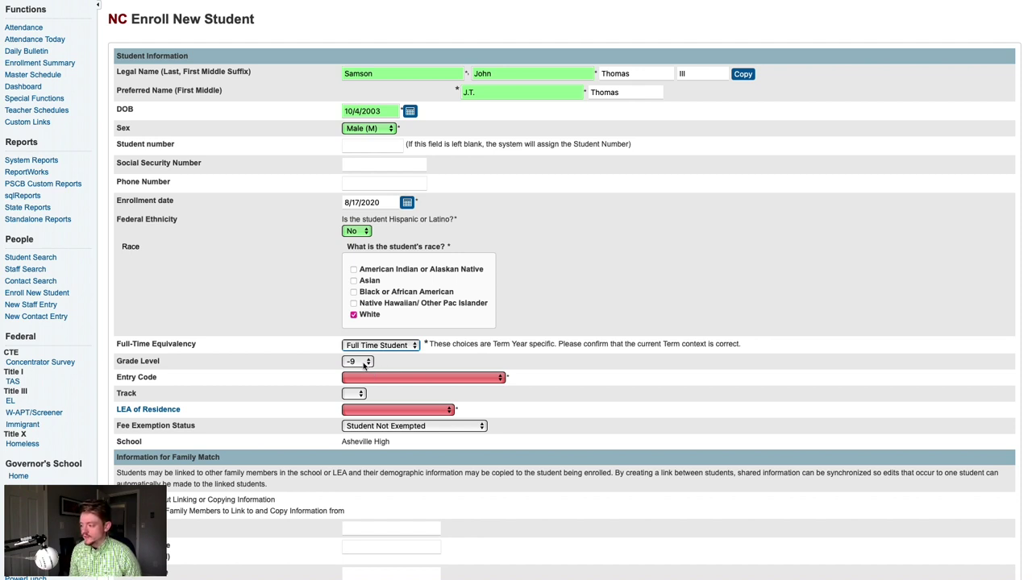
pyautogui.click(364, 363)
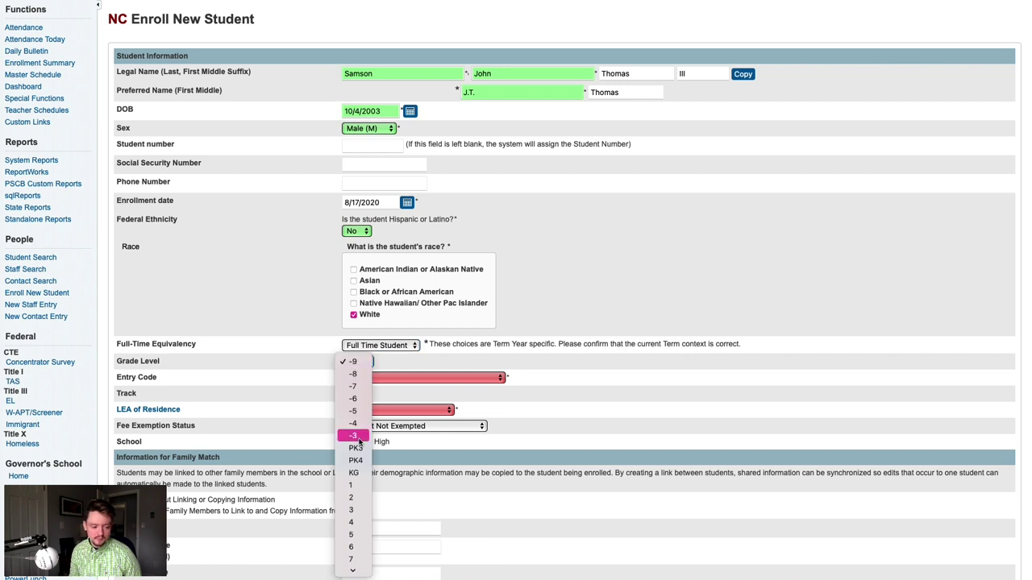
pyautogui.click(352, 556)
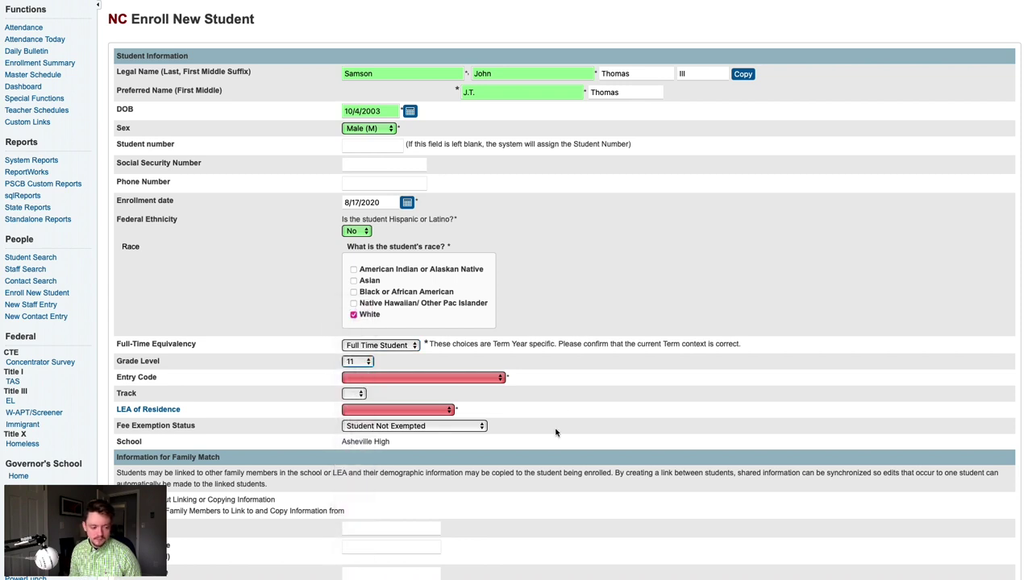
# Set Entry Code to E1 (E1 Init enroll - this year) and leave Track blank.
pyautogui.click(470, 379)
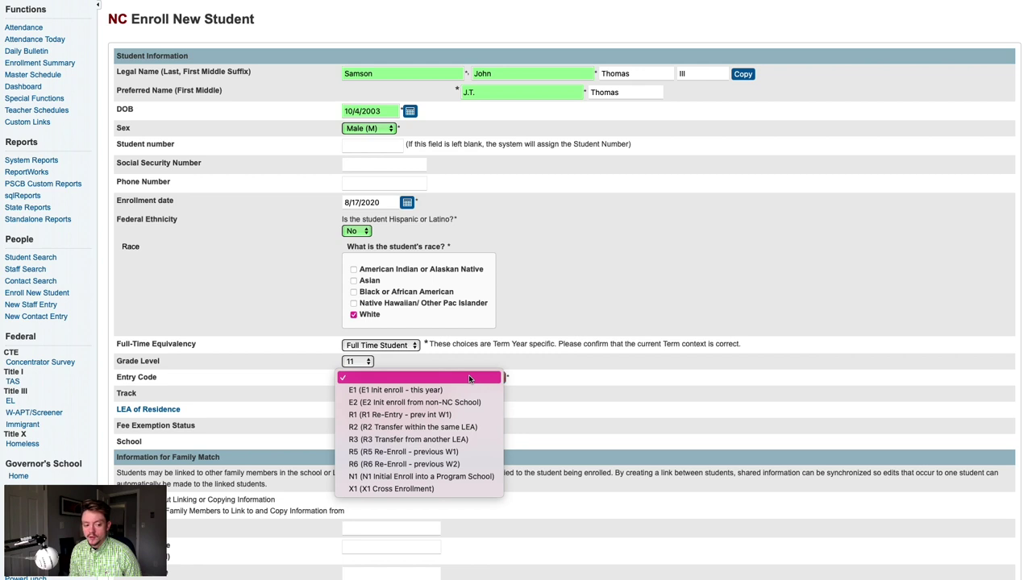
pyautogui.click(466, 390)
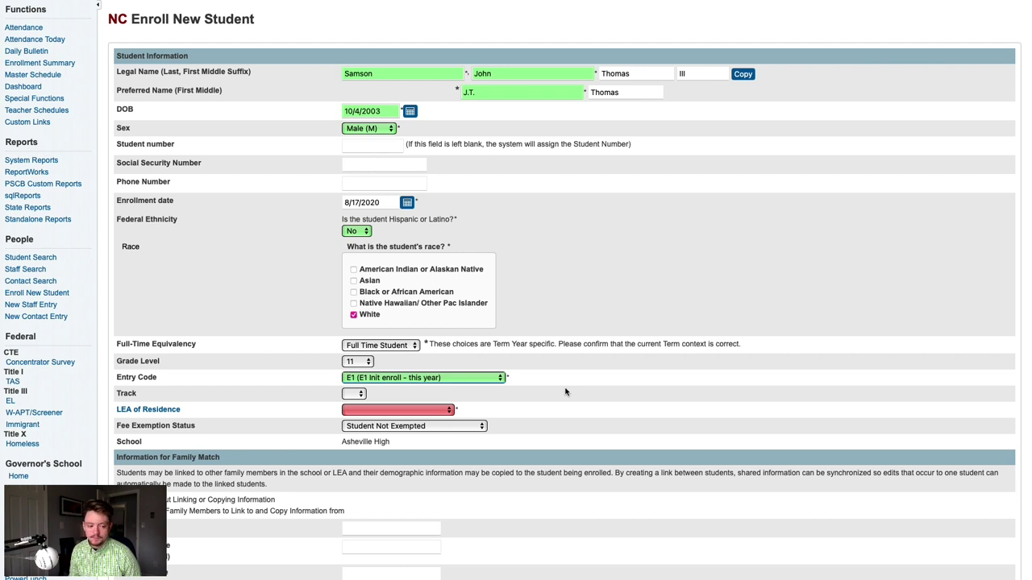
pyautogui.click(358, 397)
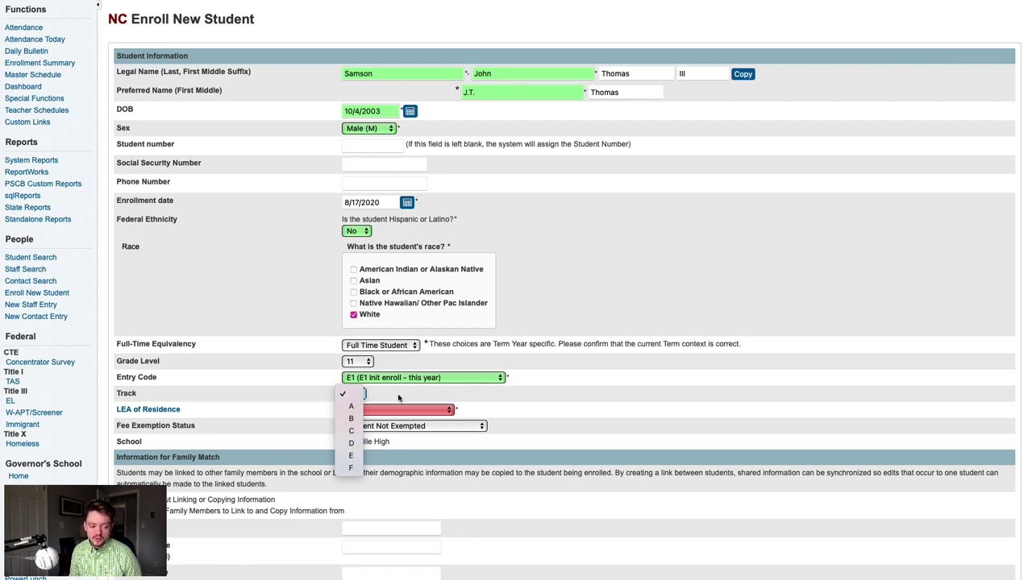
pyautogui.click(398, 393)
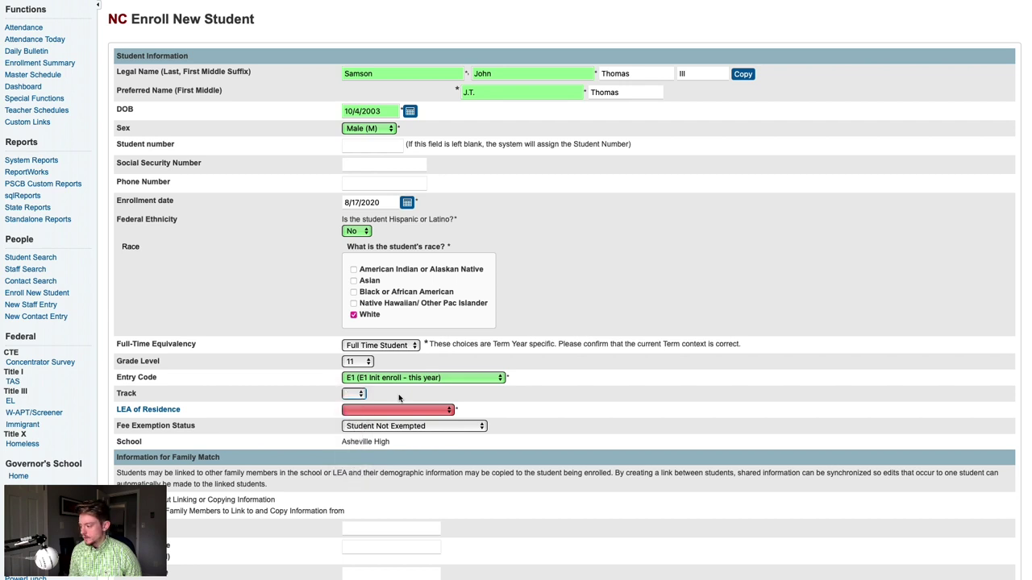
pyautogui.scroll(-1, 398, 395)
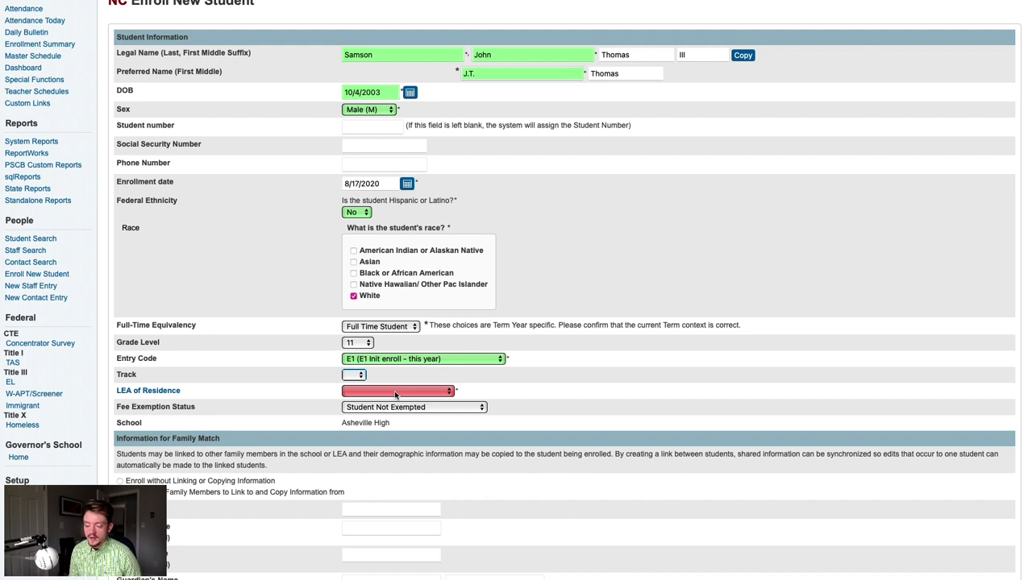
# Choose Asheville City (111) as LEA of Residence, filling the School with Asheville High.
pyautogui.click(394, 391)
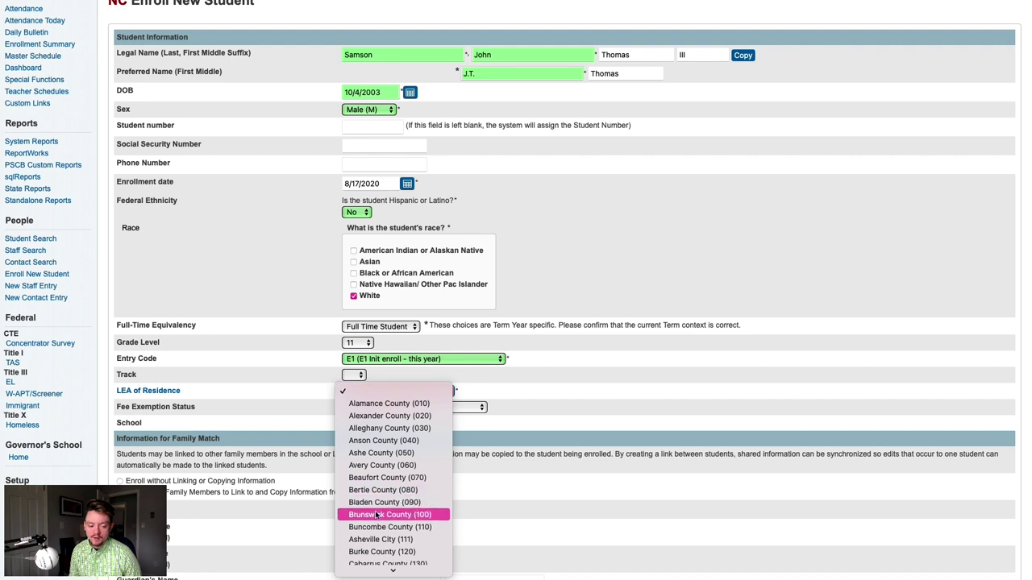
pyautogui.click(381, 540)
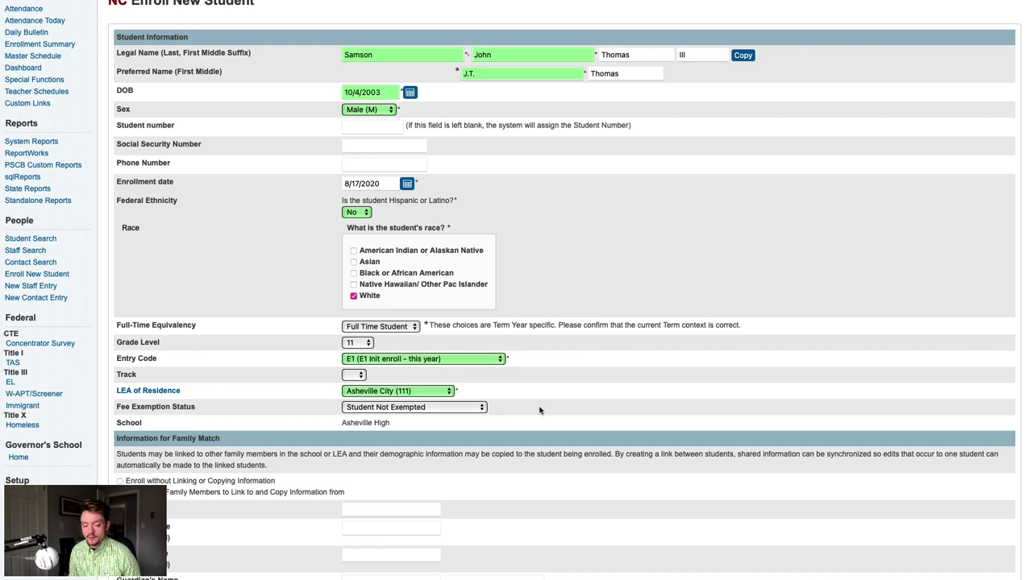
pyautogui.scroll(-5, 540, 411)
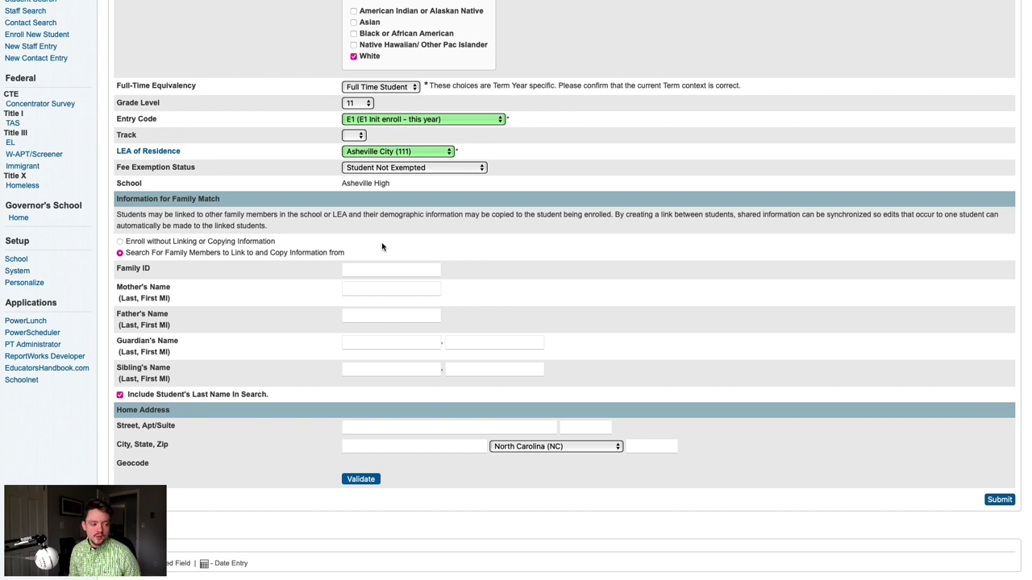
# Keep 'Search For Family Members' selected, leaving the family ID, parent and sibling fields empty.
pyautogui.click(120, 241)
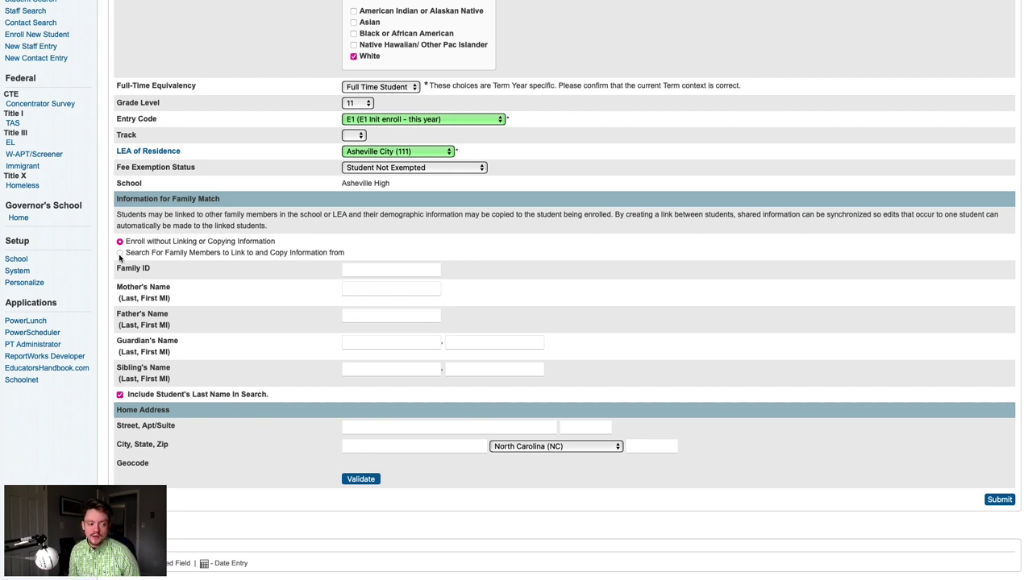
pyautogui.click(120, 253)
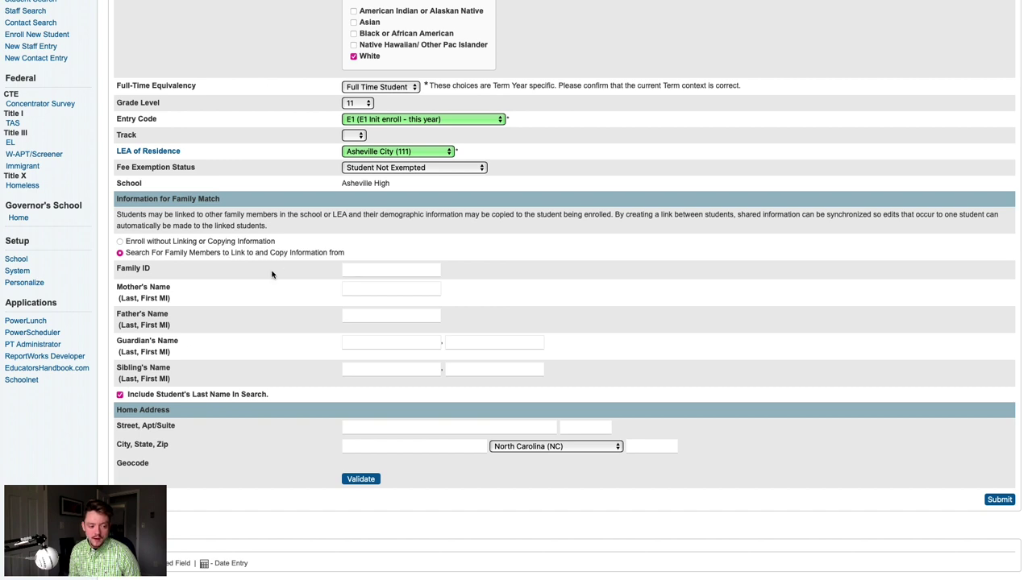
pyautogui.moveTo(277, 401); pyautogui.dragTo(138, 397)
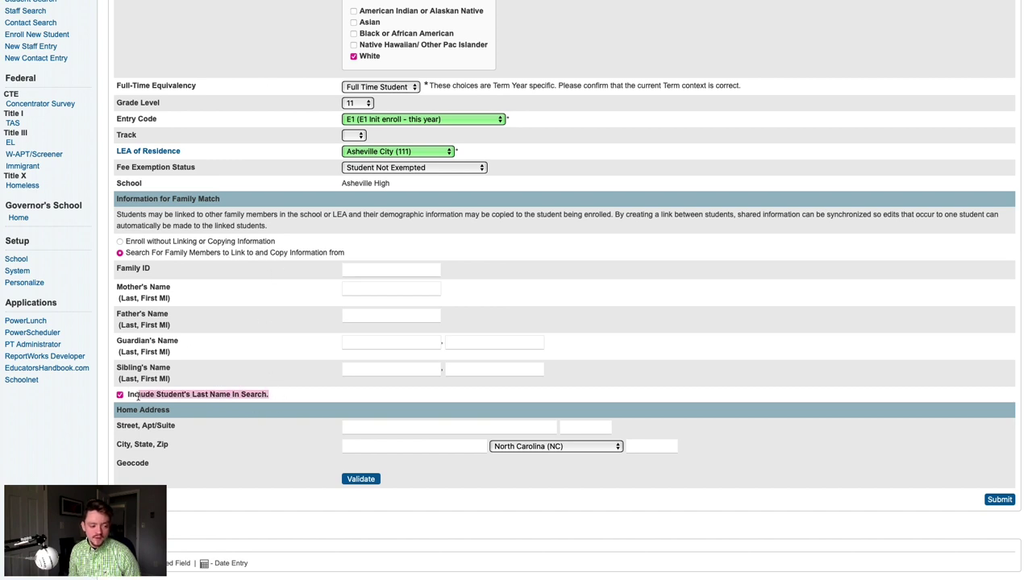
pyautogui.click(182, 394)
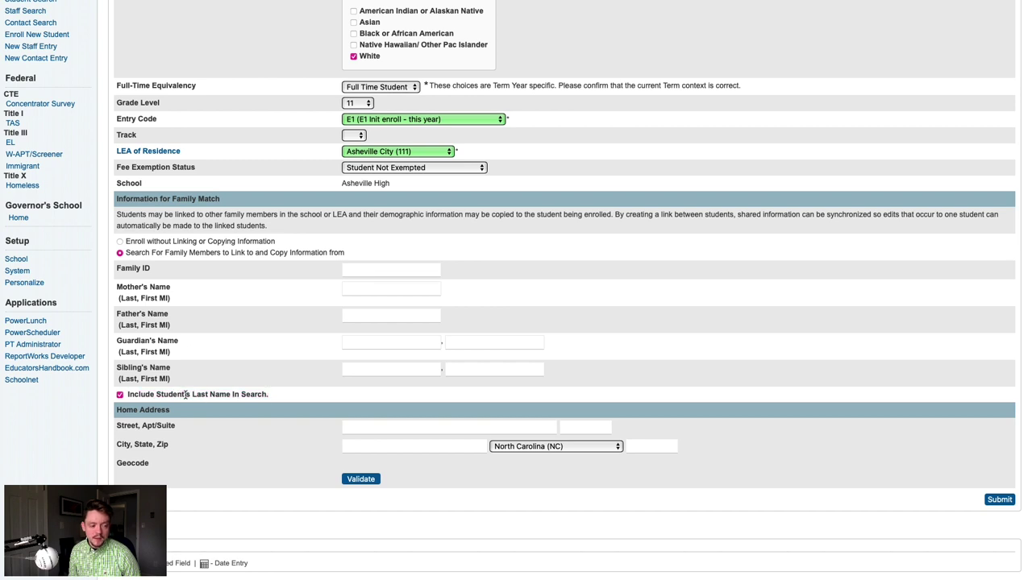
pyautogui.click(376, 367)
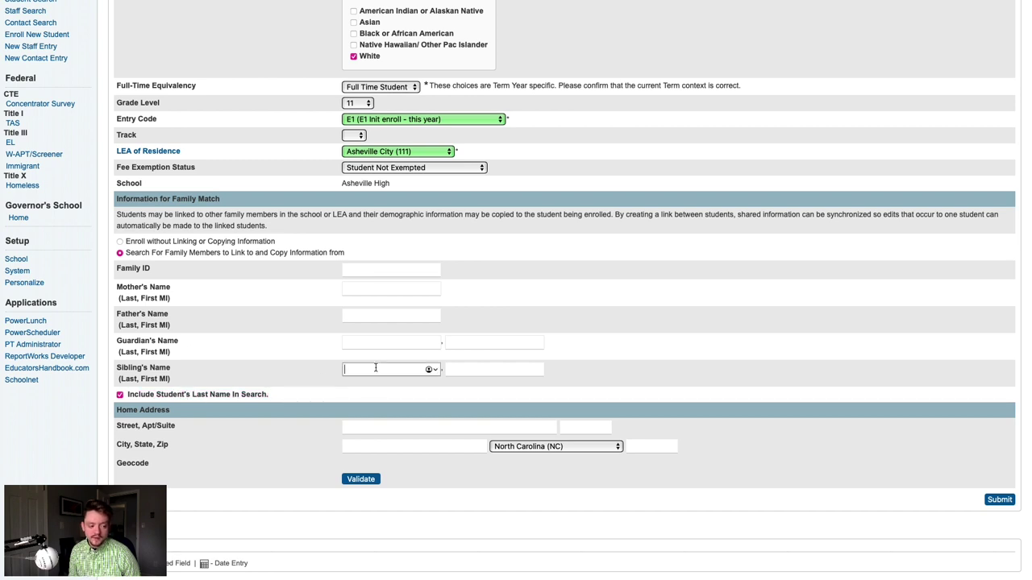
pyautogui.click(463, 368)
pyautogui.click(435, 342)
pyautogui.click(463, 342)
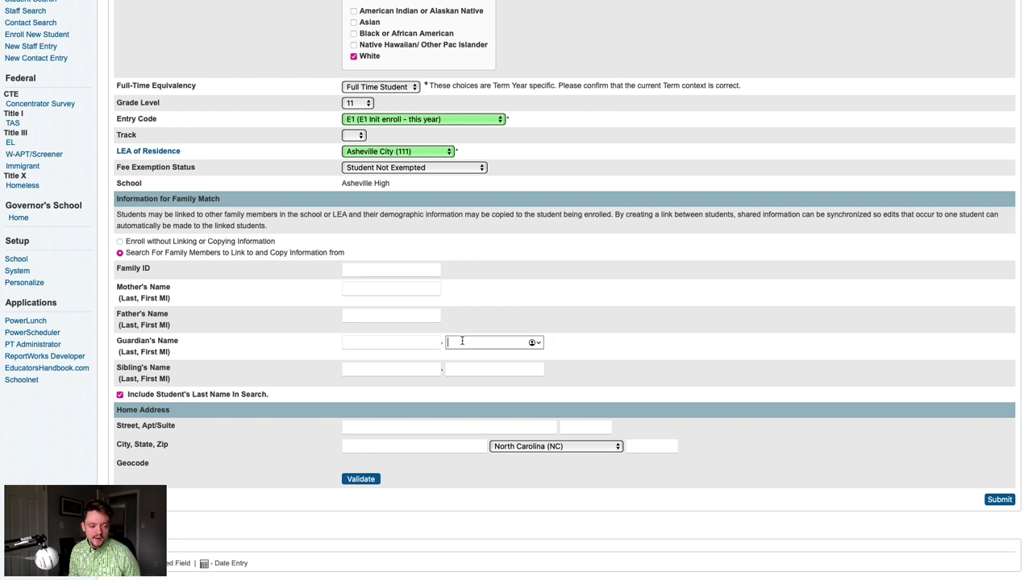
pyautogui.click(375, 315)
pyautogui.click(376, 289)
pyautogui.click(382, 269)
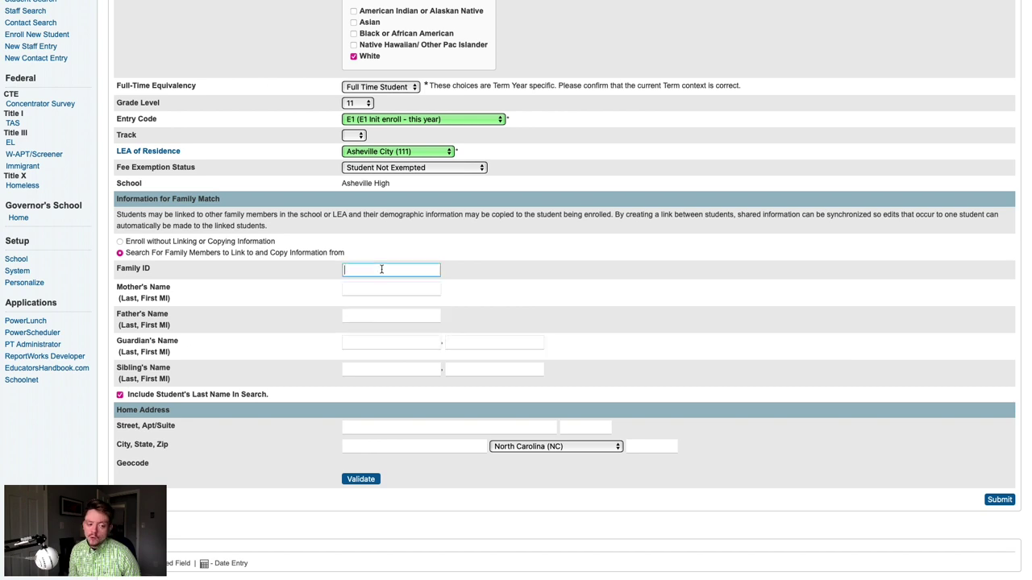
pyautogui.click(580, 312)
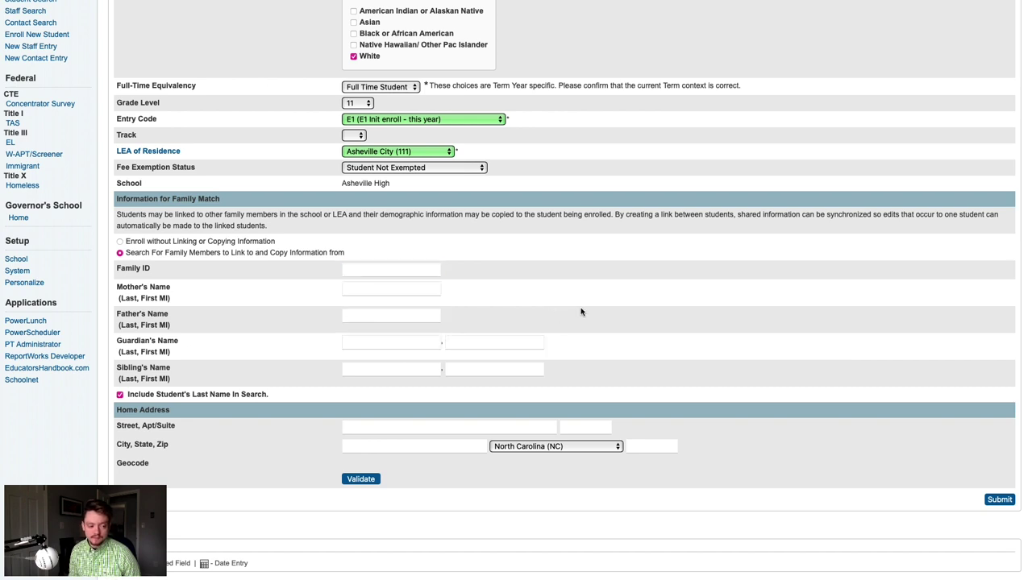
pyautogui.scroll(-1, 593, 312)
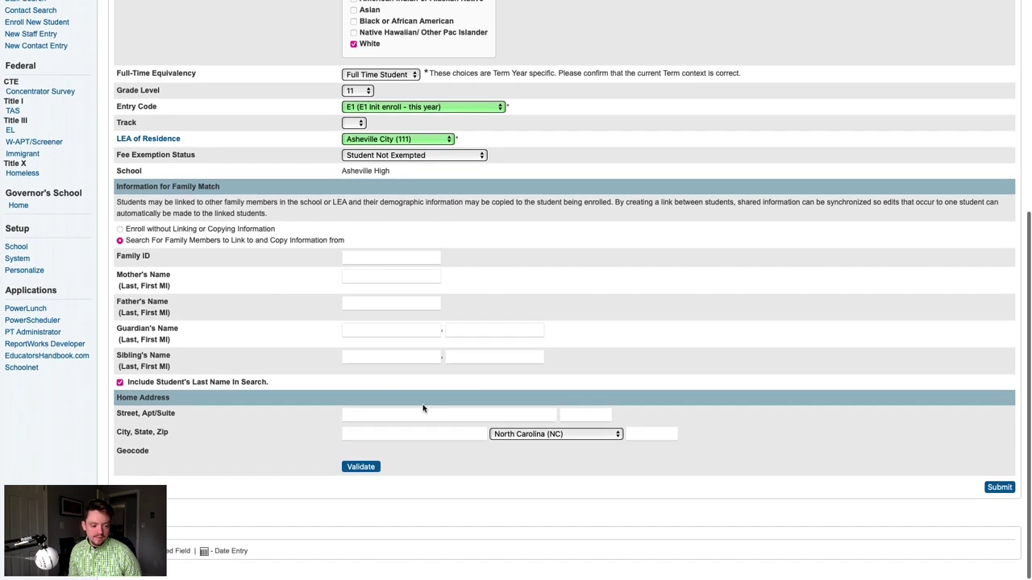
# Enter the student's home street address, city and zip code.
pyautogui.click(360, 416)
pyautogui.write('3')
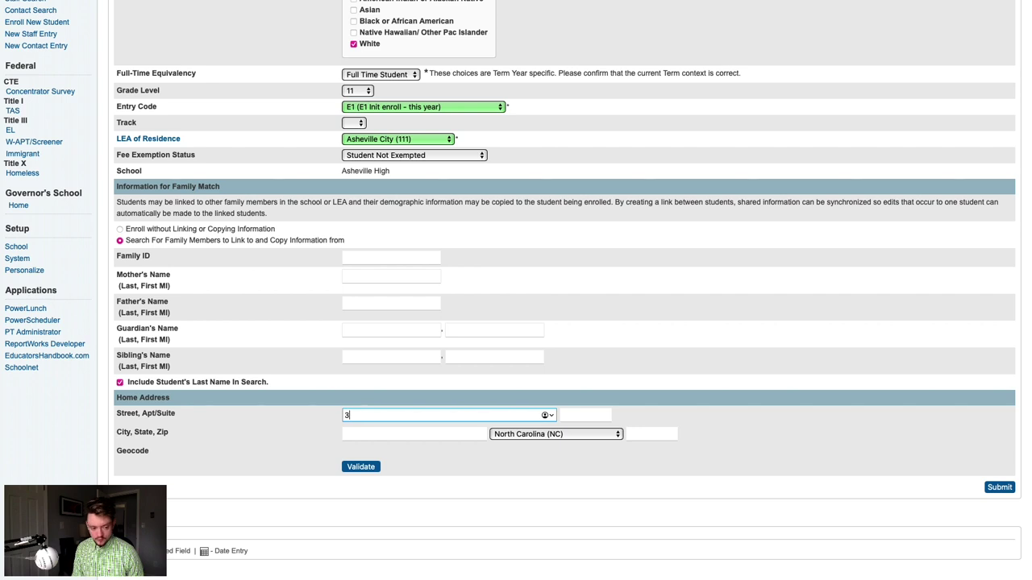
pyautogui.write('01 N. Wi')
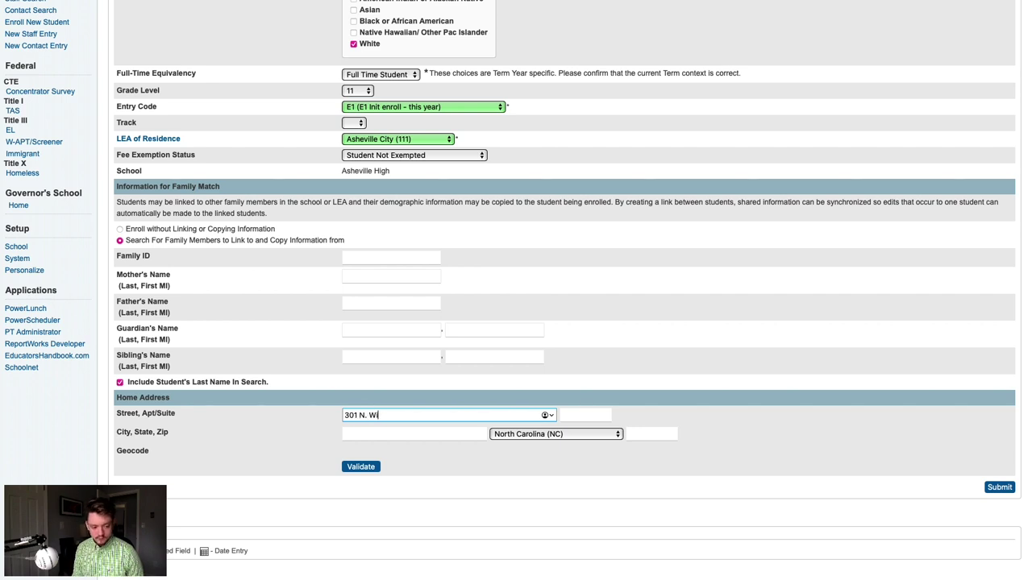
pyautogui.write('lmington St.')
pyautogui.press('Tab')
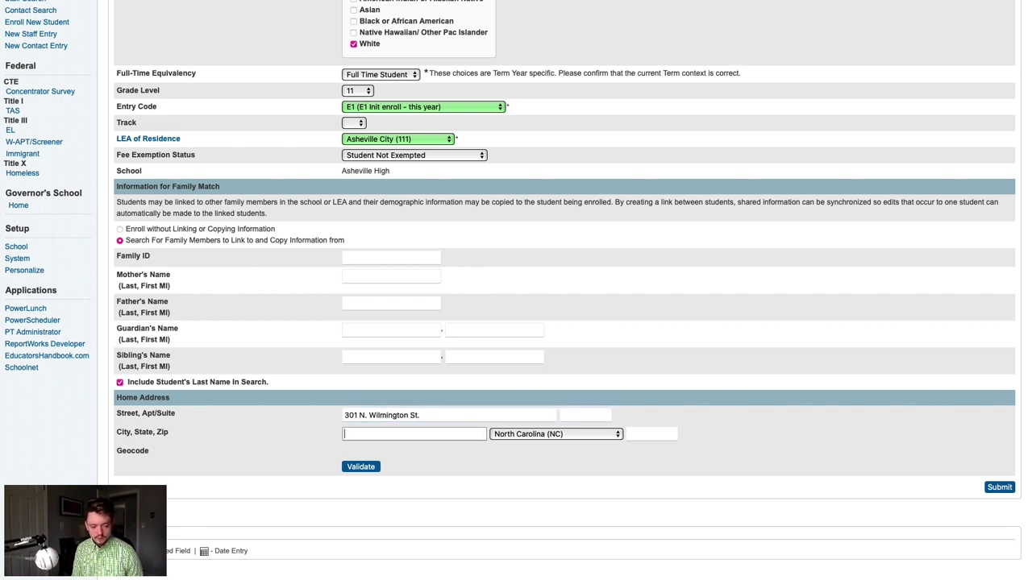
pyautogui.write('Raleigh')
pyautogui.press('Tab')
pyautogui.press('Tab')
pyautogui.write('2')
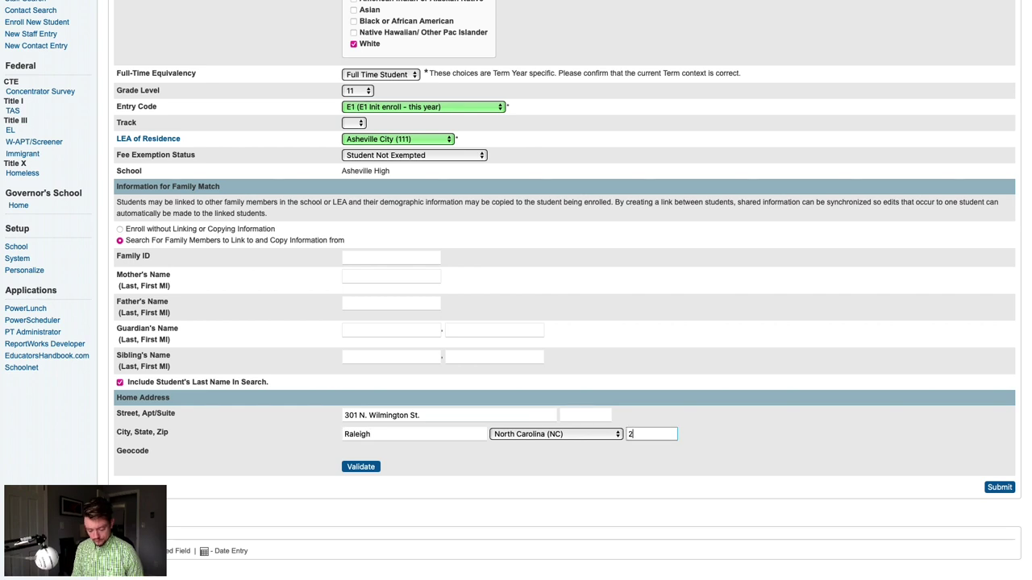
pyautogui.write('7601')
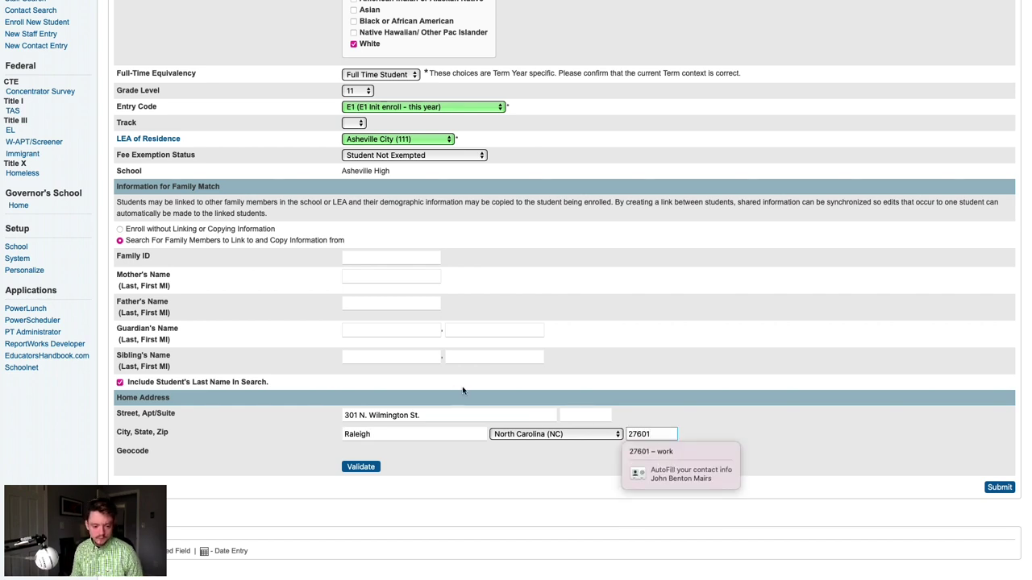
pyautogui.click(770, 405)
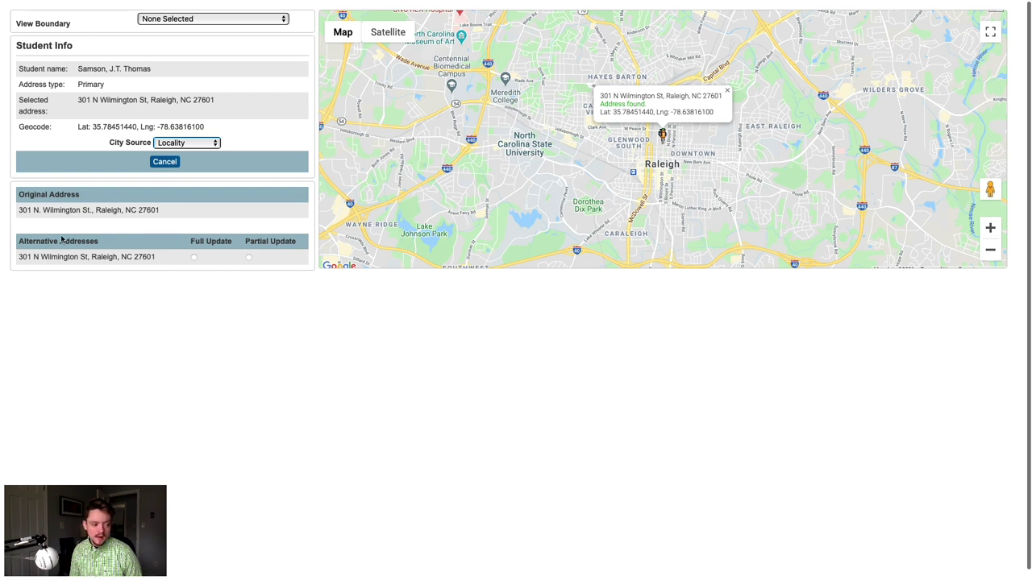
pyautogui.moveTo(157, 260); pyautogui.dragTo(19, 259)
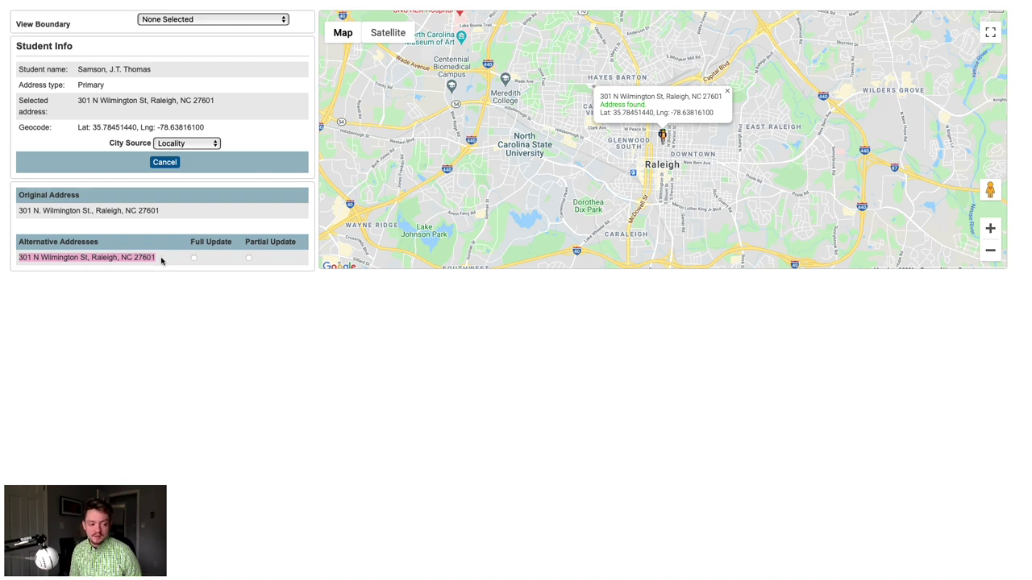
pyautogui.click(161, 260)
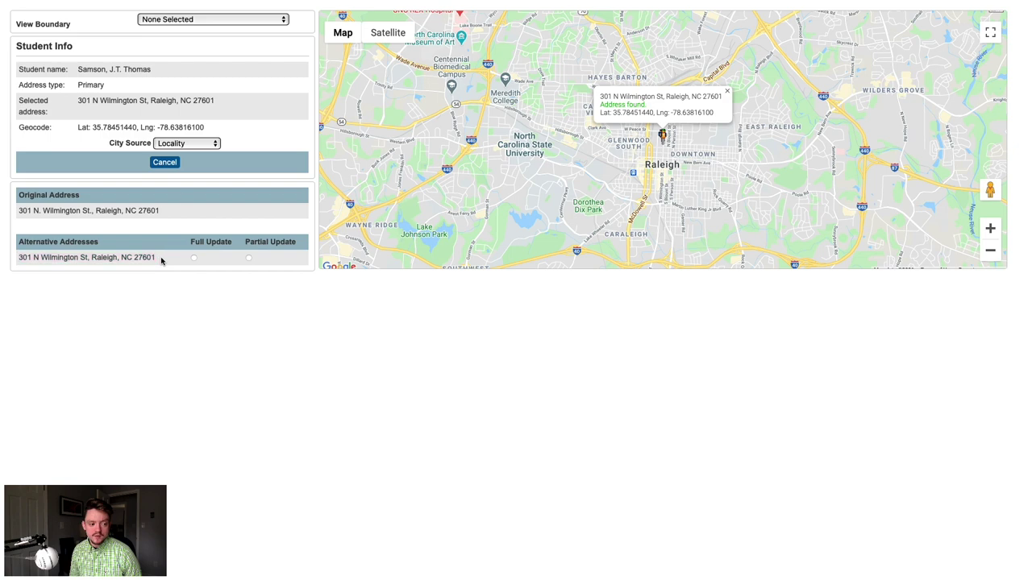
# Close the address check without updating, keeping the entered street, city and zip.
pyautogui.click(164, 162)
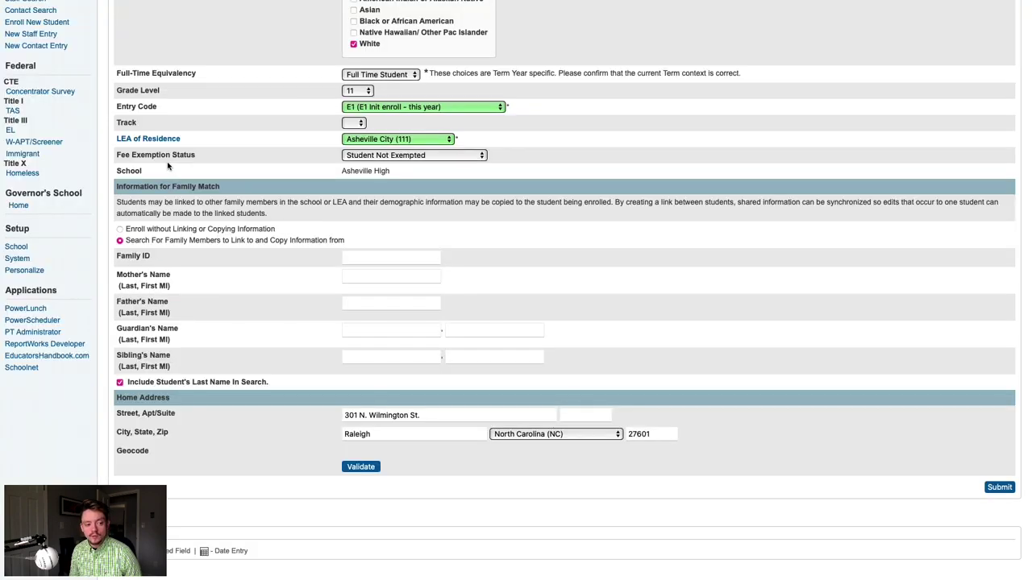
pyautogui.click(435, 418)
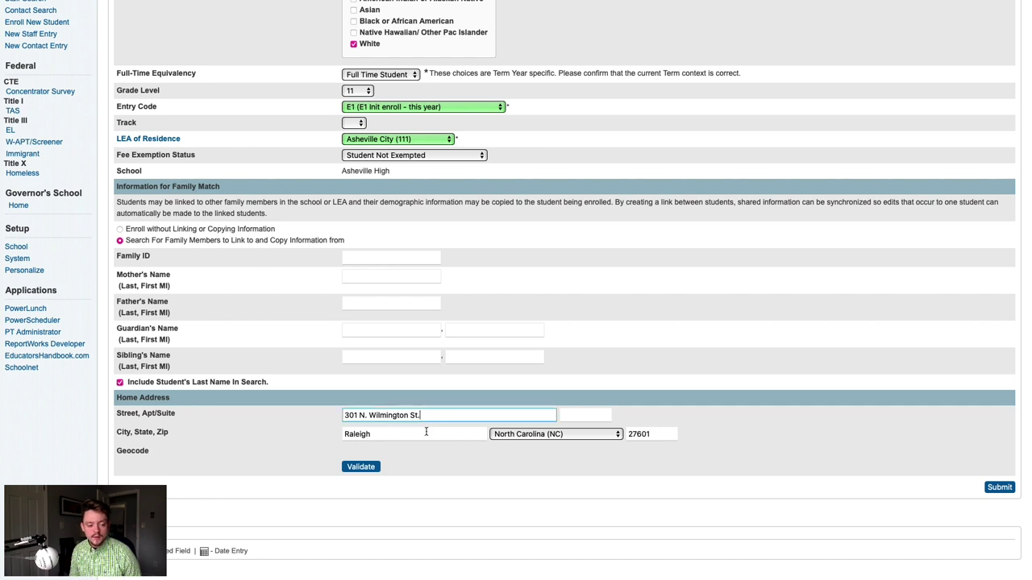
pyautogui.click(425, 434)
pyautogui.click(667, 440)
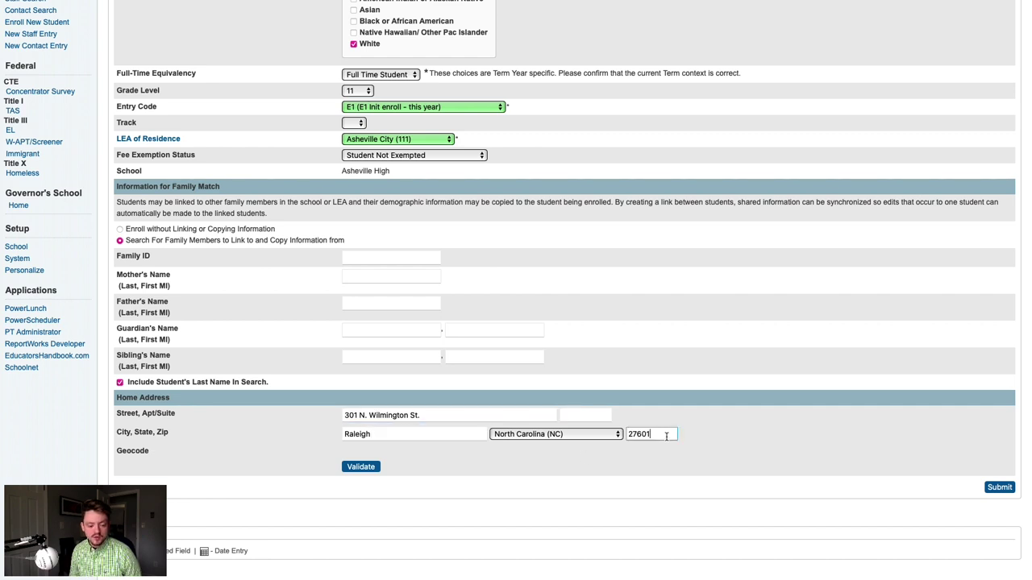
pyautogui.click(693, 452)
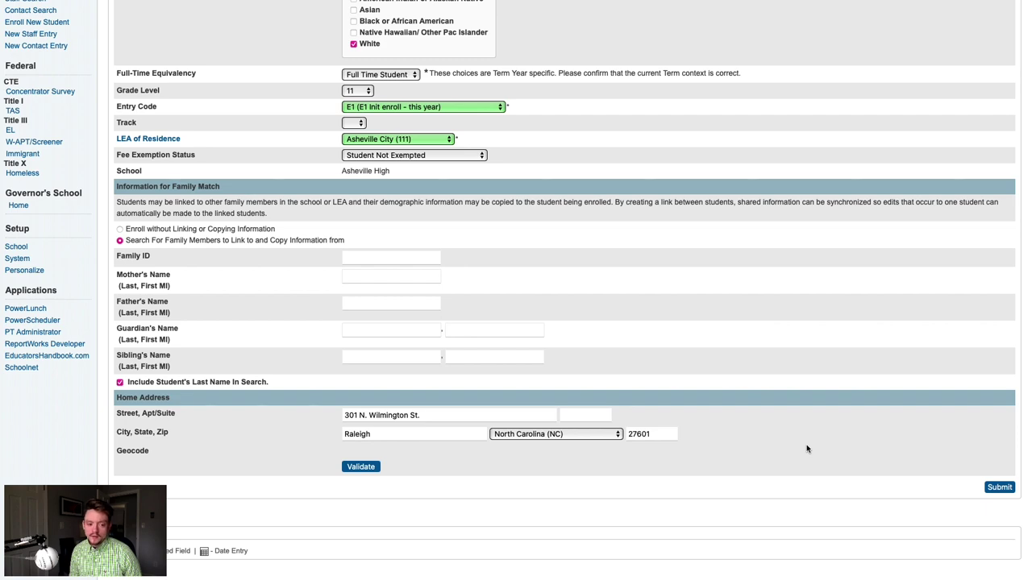
# Submit the completed Enroll New Student form.
pyautogui.scroll(10, 808, 440)
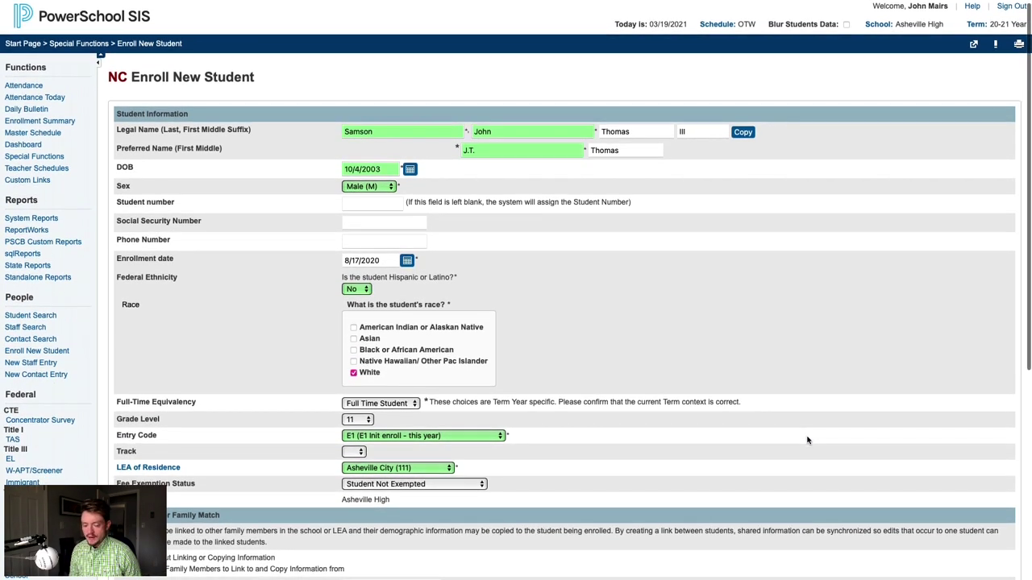
pyautogui.scroll(-1, 808, 440)
pyautogui.scroll(-5, 807, 440)
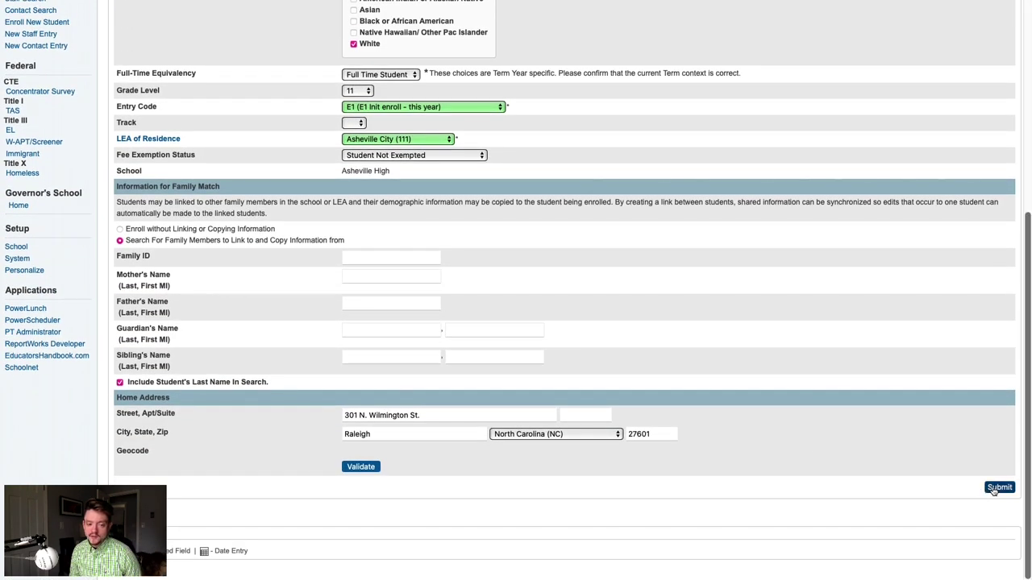
pyautogui.click(996, 488)
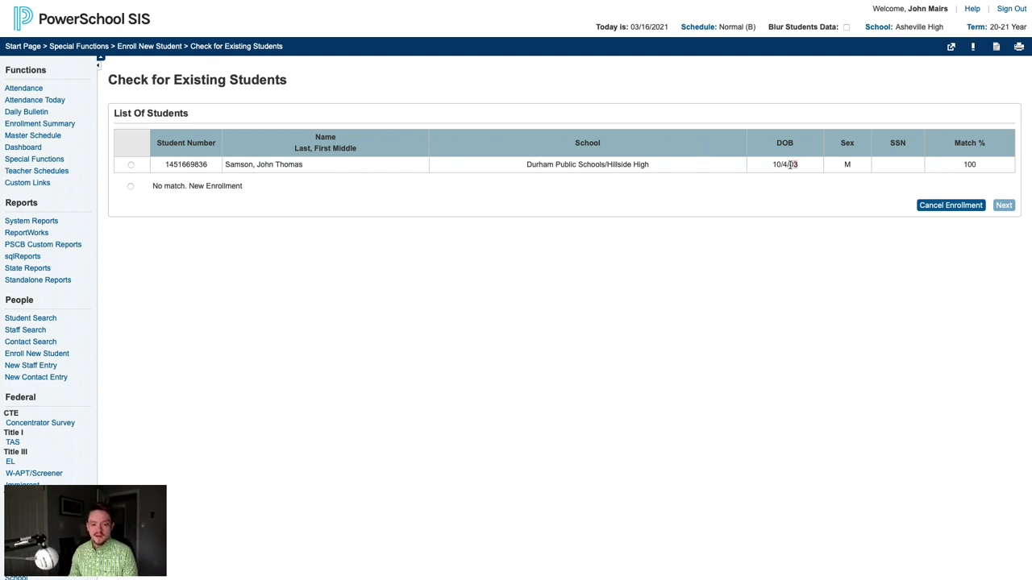
pyautogui.moveTo(797, 164); pyautogui.dragTo(772, 167)
pyautogui.moveTo(857, 167); pyautogui.dragTo(836, 164)
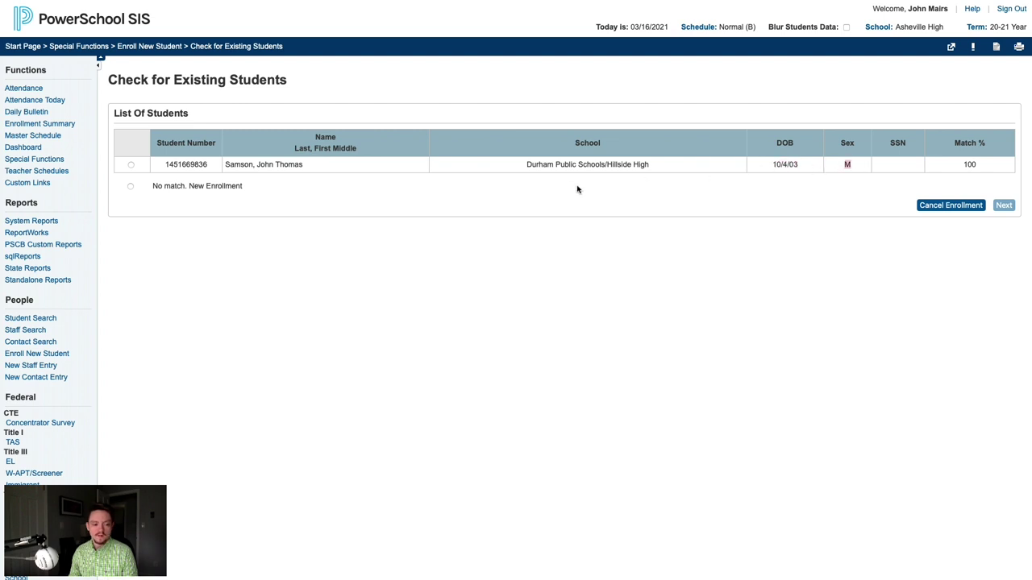
pyautogui.moveTo(297, 166); pyautogui.dragTo(161, 164)
pyautogui.click(162, 164)
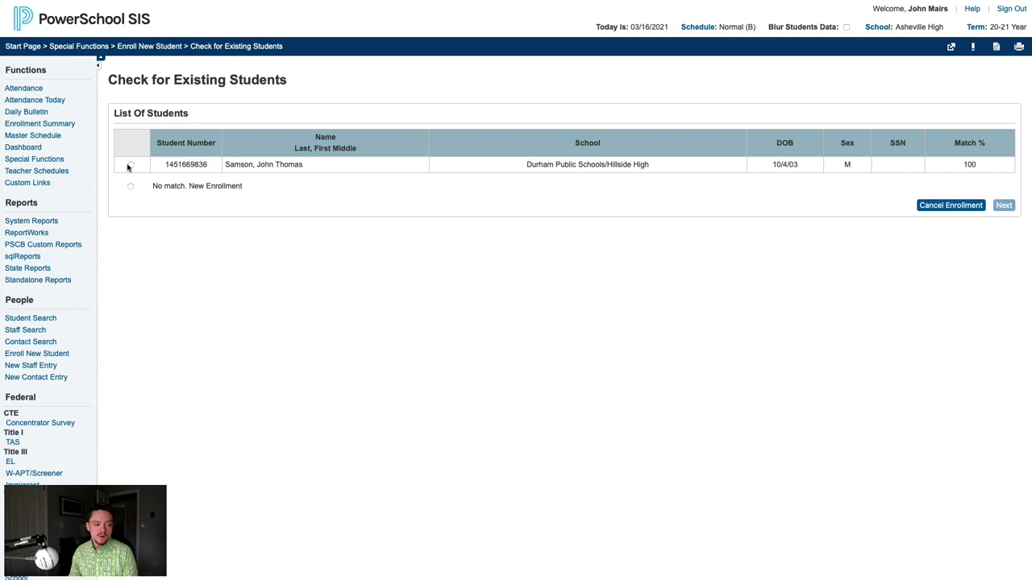
# Select the 100% matching existing student, then proceed and confirm.
pyautogui.click(131, 165)
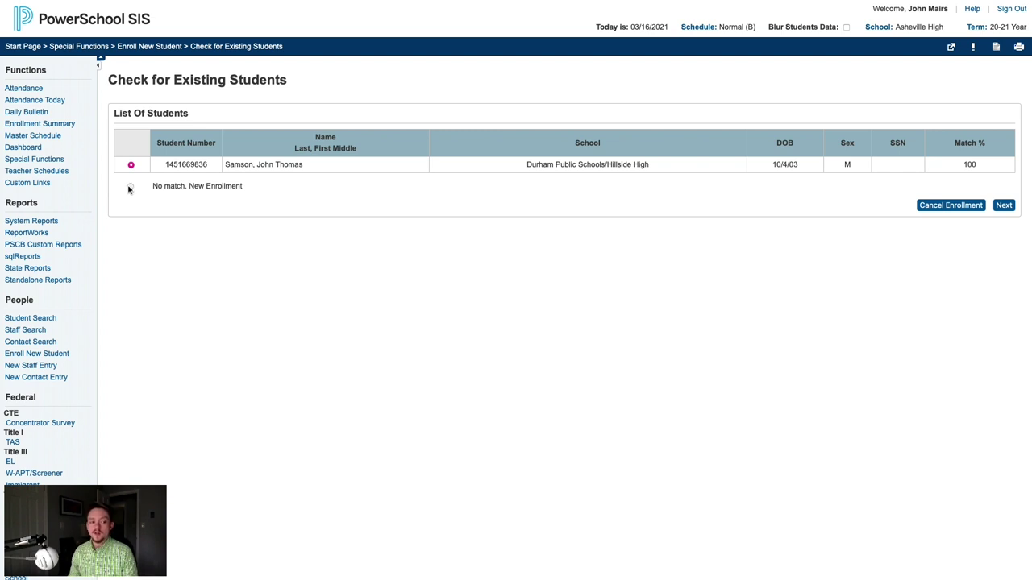
pyautogui.click(130, 187)
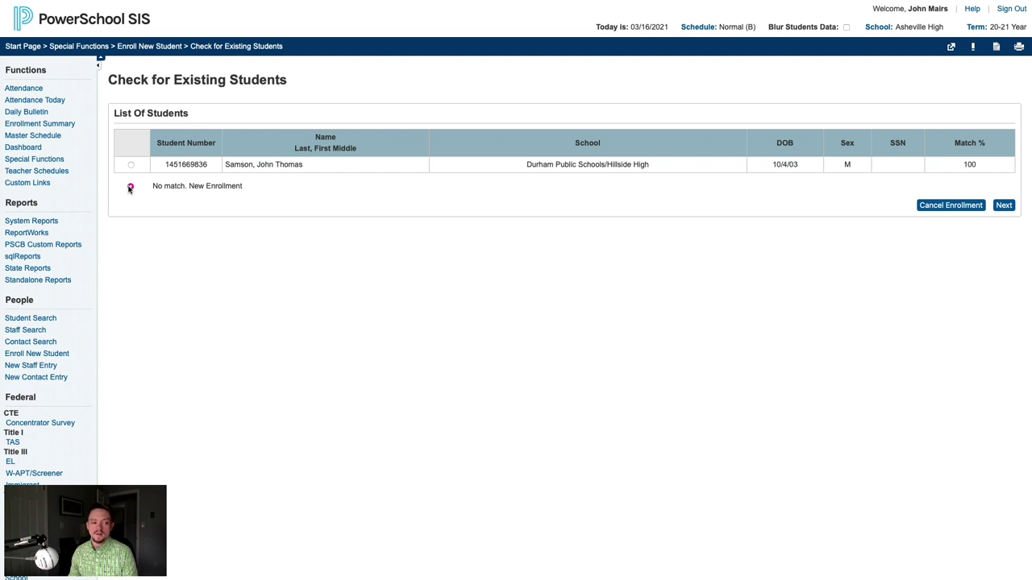
pyautogui.click(131, 165)
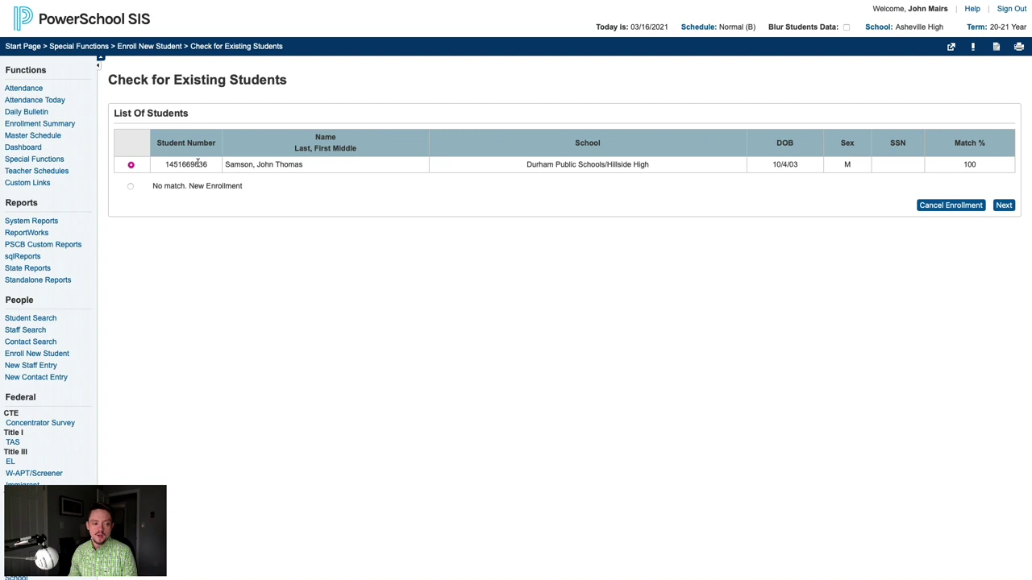
pyautogui.click(1008, 206)
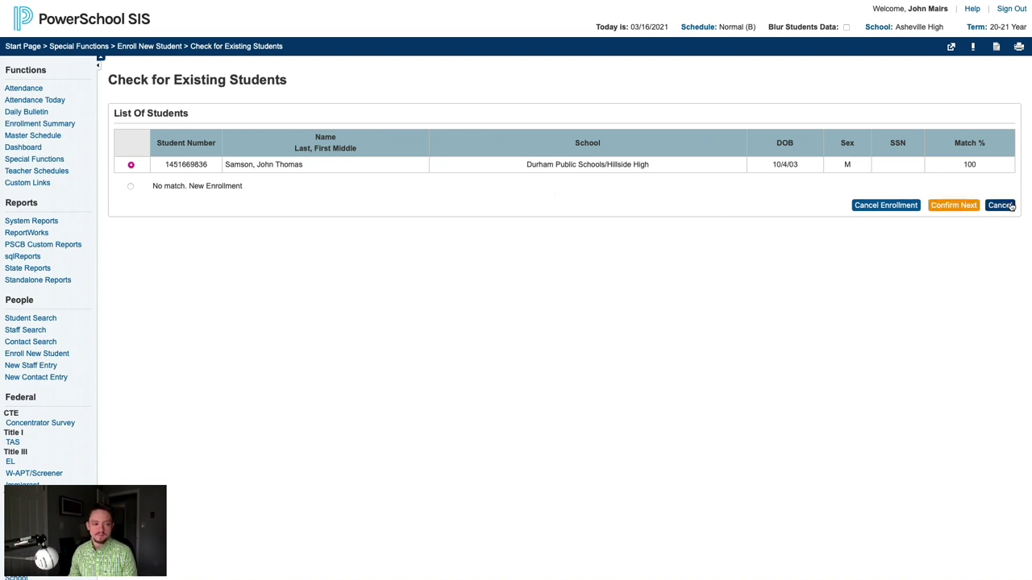
pyautogui.click(956, 205)
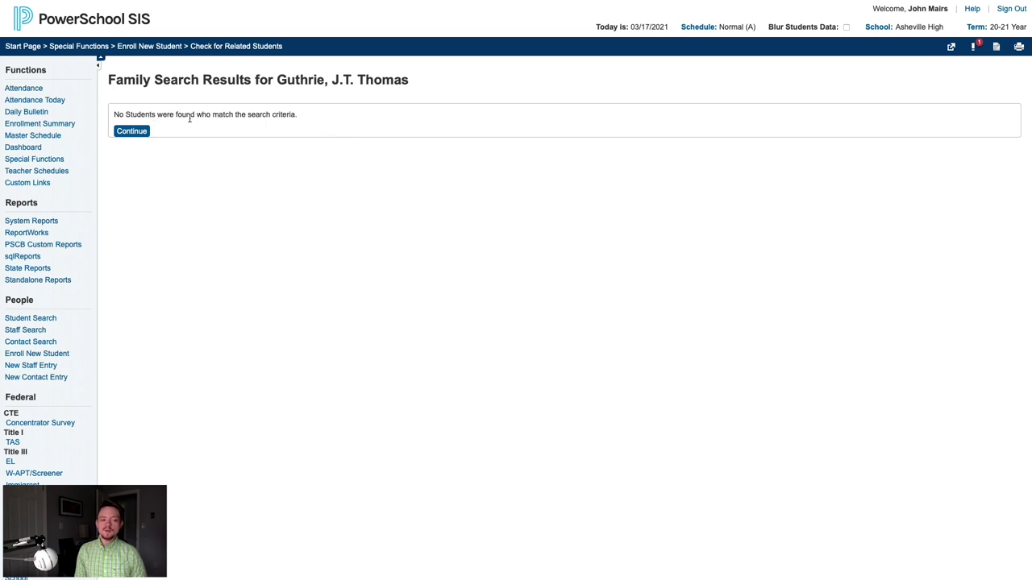
# Continue past the empty Family Search Results to open the student's Bell Schedule View.
pyautogui.click(129, 135)
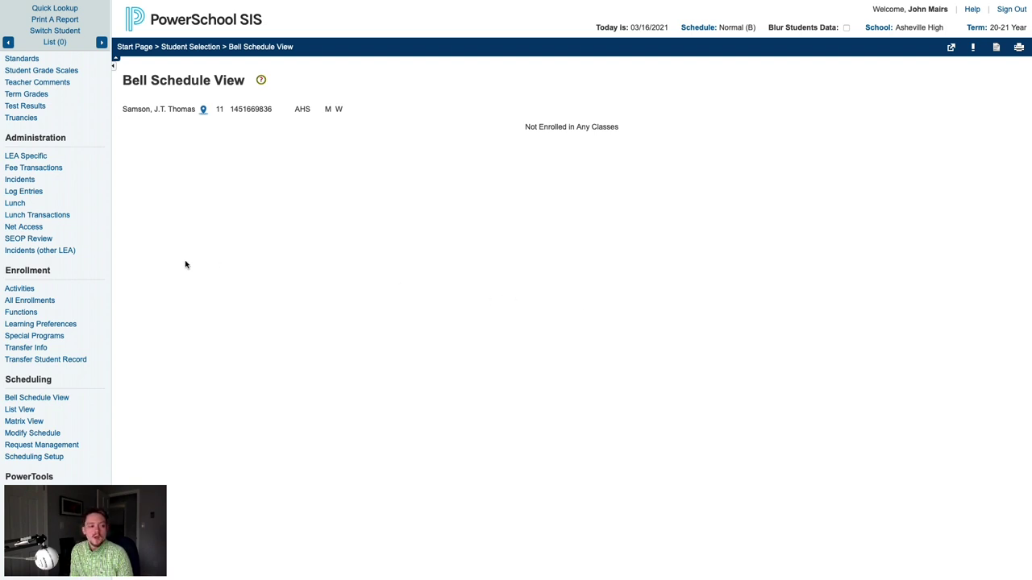
# Request the student record transfer and point out the 'Transfer has been requested' confirmation.
pyautogui.scroll(-1, 85, 269)
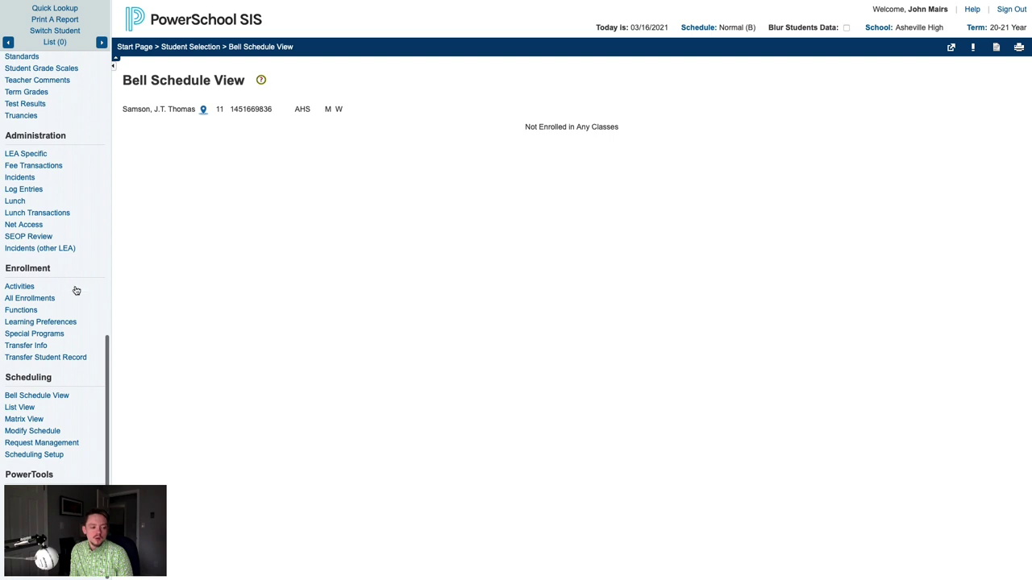
pyautogui.click(72, 363)
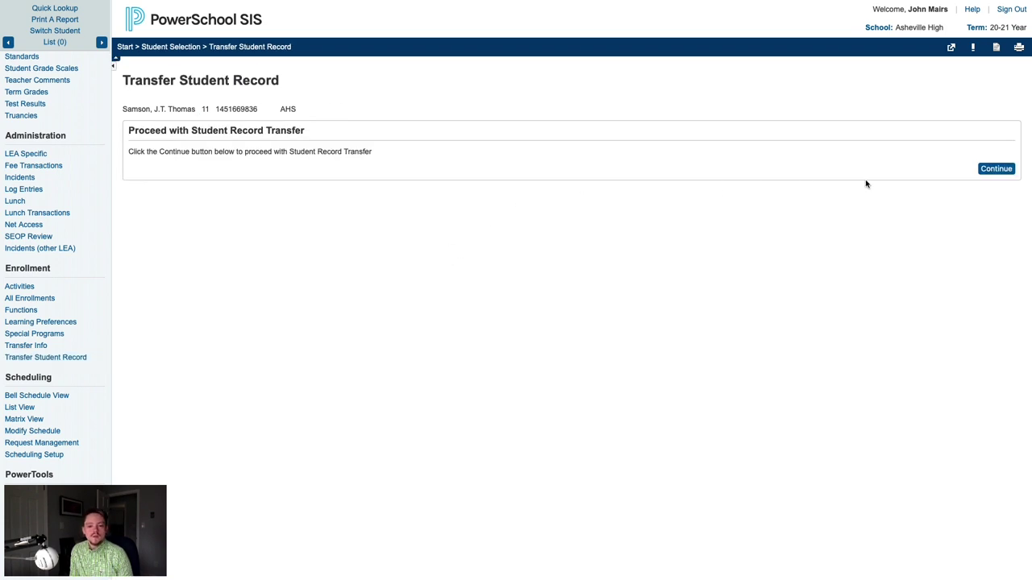
pyautogui.click(995, 169)
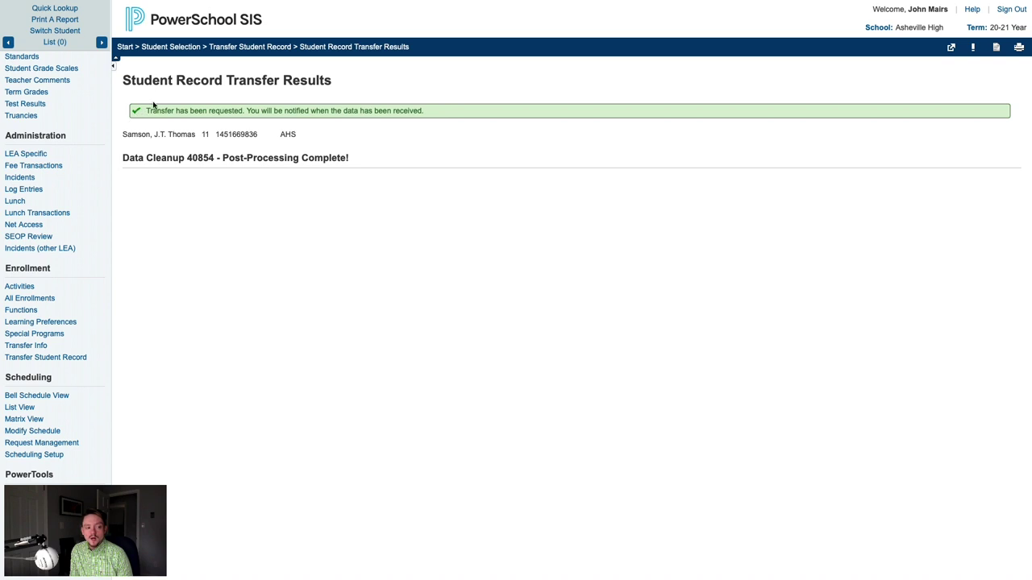
pyautogui.tripleClick(216, 117)
pyautogui.moveTo(216, 118); pyautogui.dragTo(240, 113)
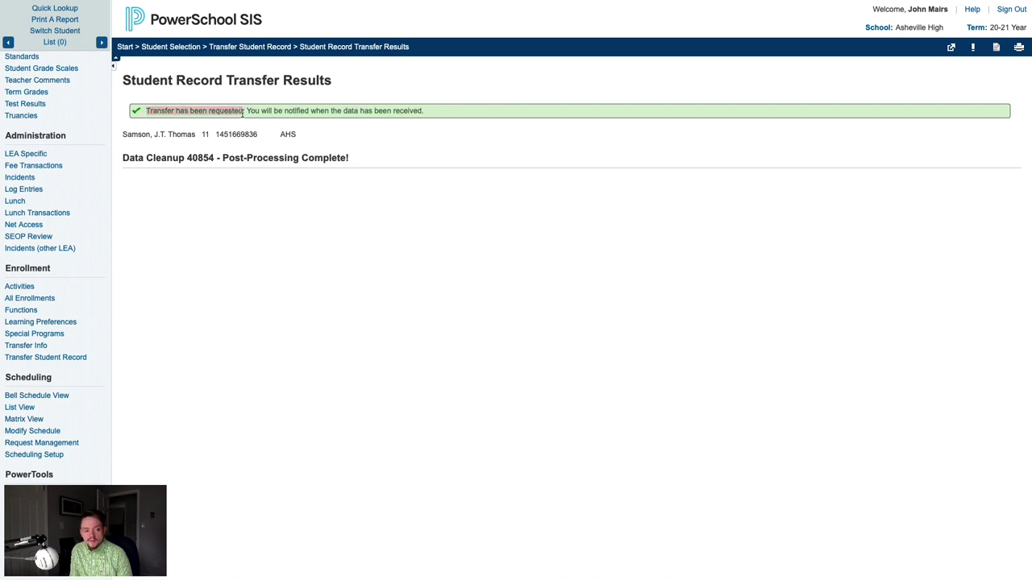
pyautogui.click(240, 131)
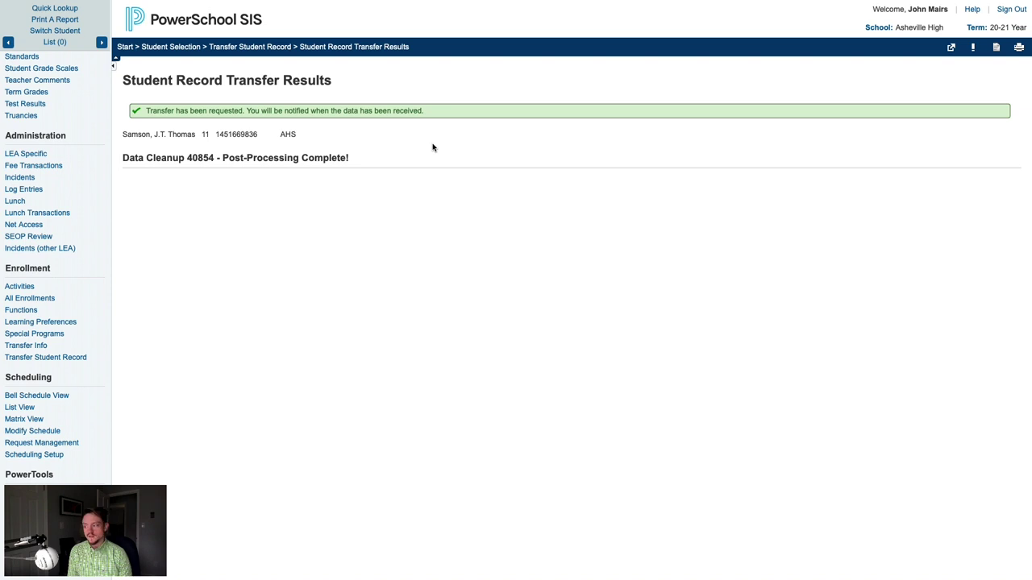
# Open the student's Transfer Info and read, then dismiss, the transfer alert notice.
pyautogui.click(68, 347)
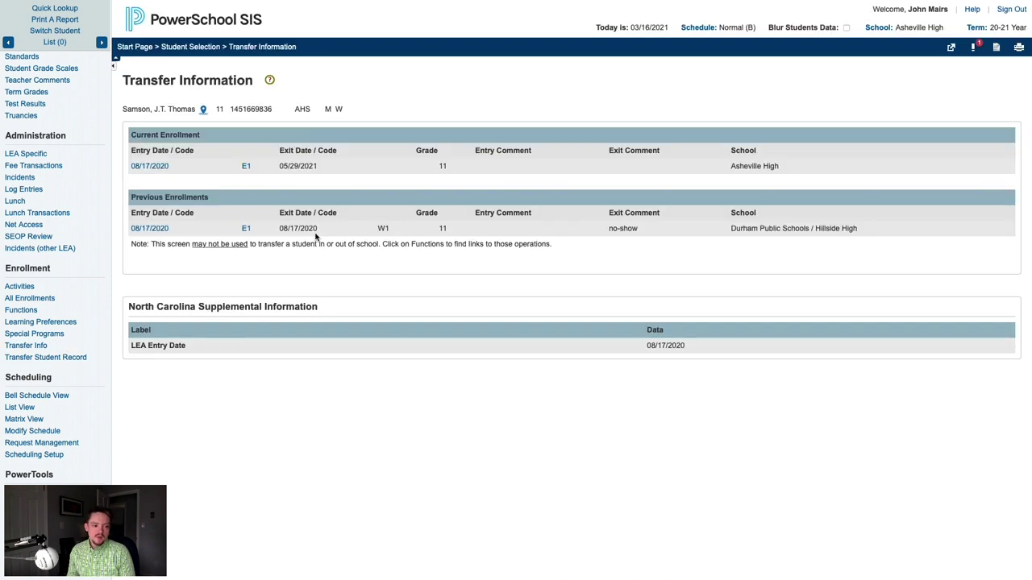
pyautogui.click(975, 50)
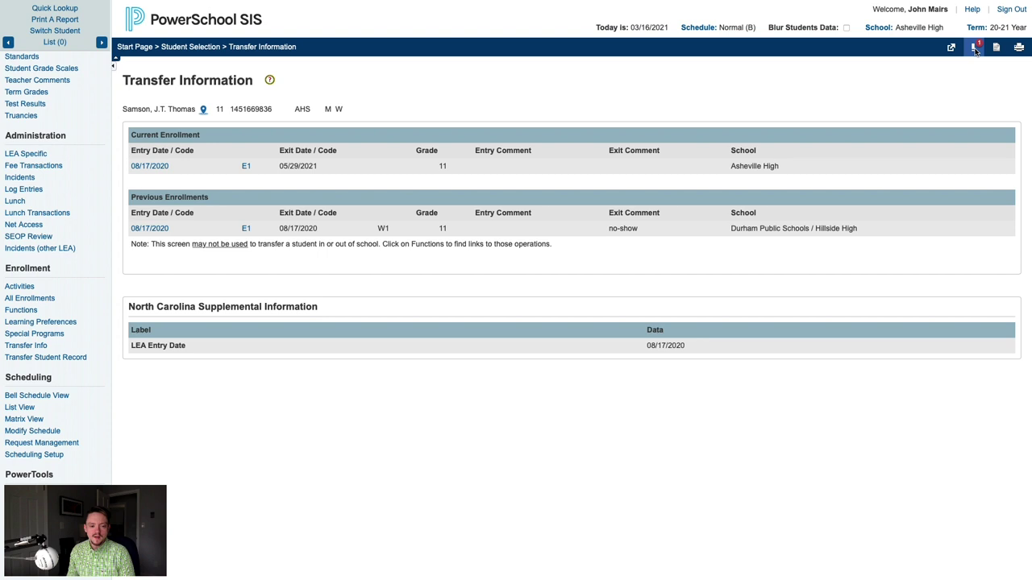
pyautogui.moveTo(571, 239); pyautogui.dragTo(578, 231)
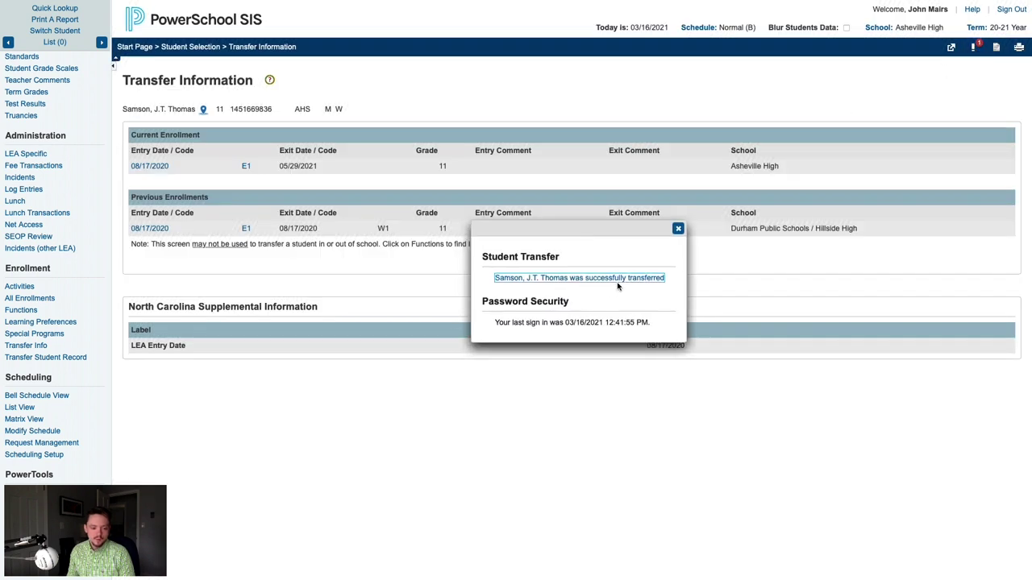
pyautogui.click(679, 230)
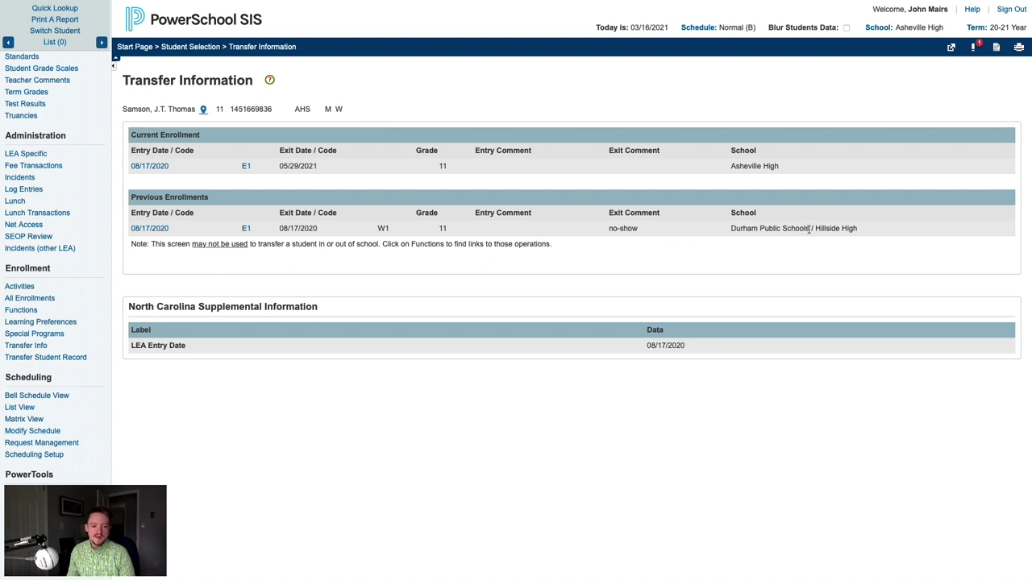
# Point out the previous Durham Public Schools enrollment and the current Asheville High enrollment row.
pyautogui.moveTo(808, 230); pyautogui.dragTo(727, 233)
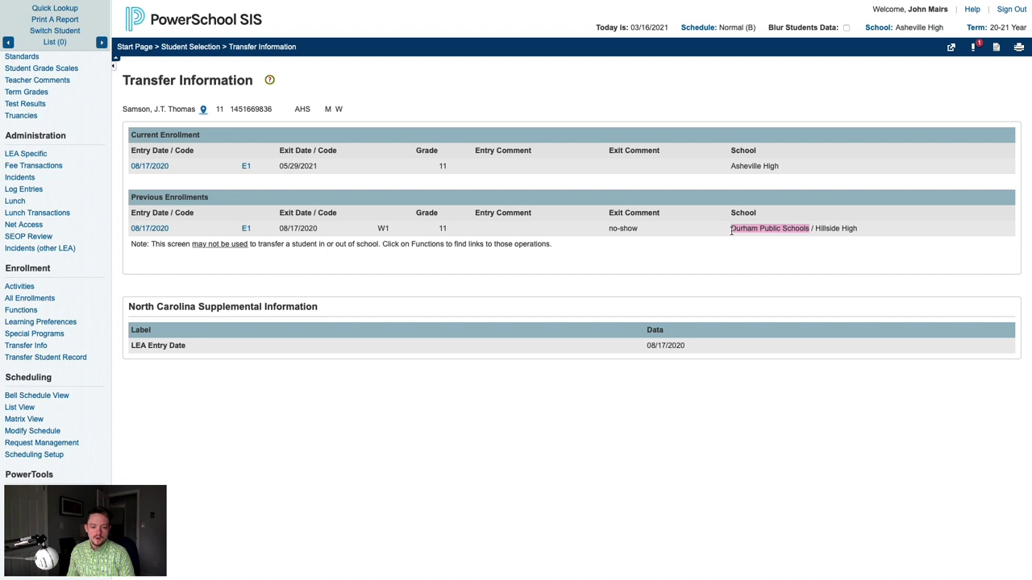
pyautogui.click(799, 240)
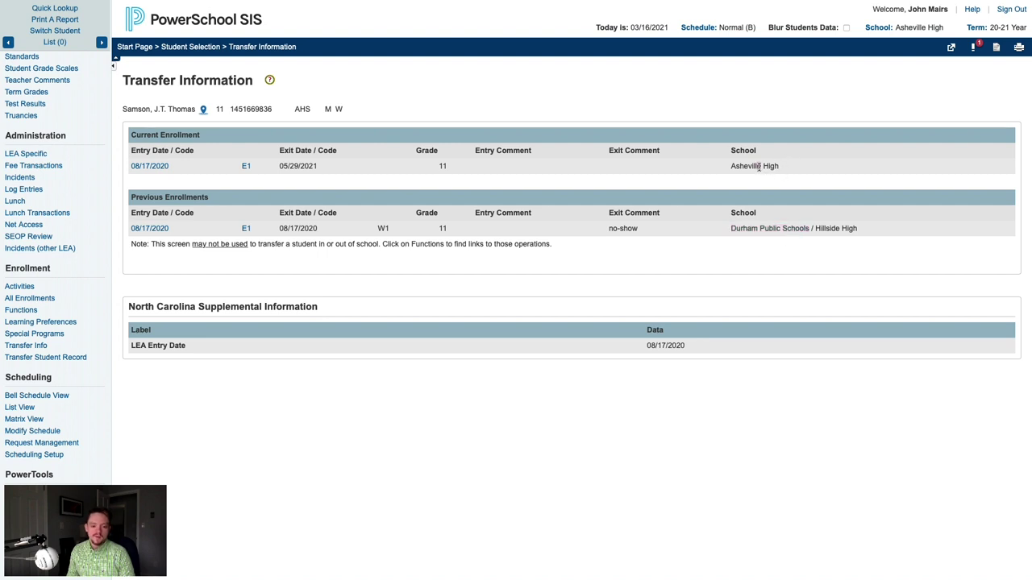
pyautogui.moveTo(759, 167); pyautogui.dragTo(704, 177)
pyautogui.click(704, 177)
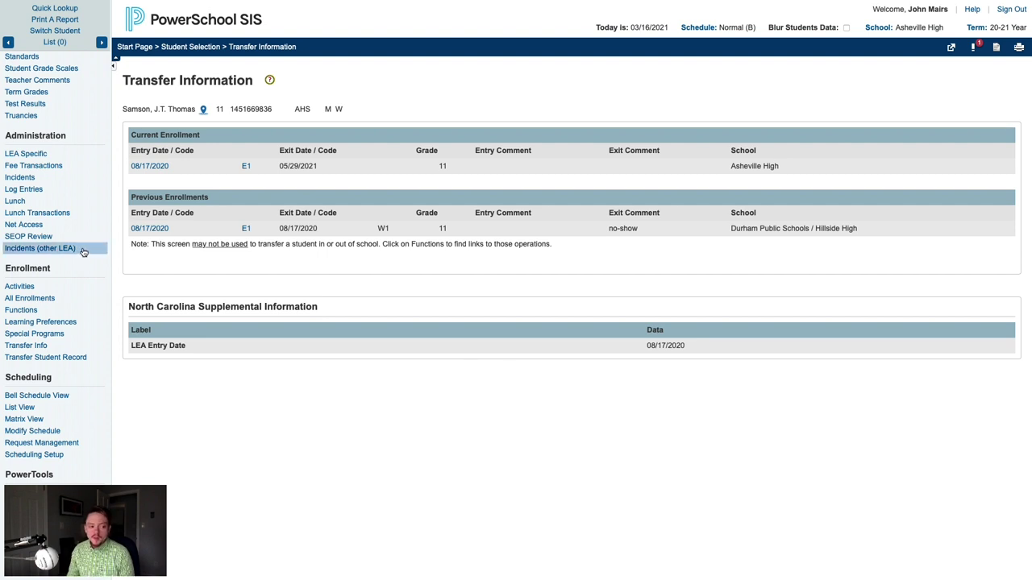
# Review the student's Contacts page, then return to General Demographics.
pyautogui.scroll(10, 89, 276)
pyautogui.scroll(-1, 88, 276)
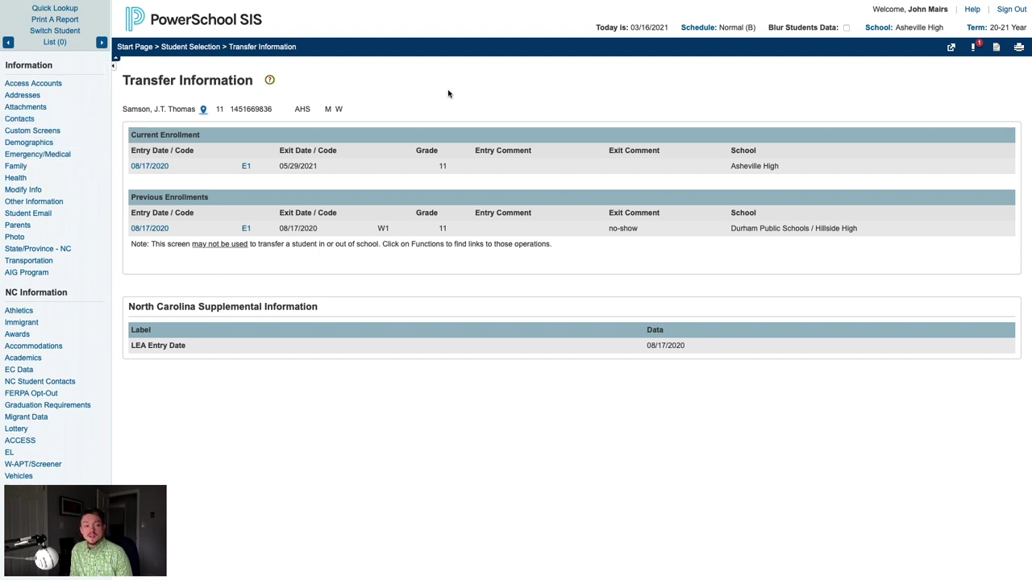
pyautogui.click(84, 121)
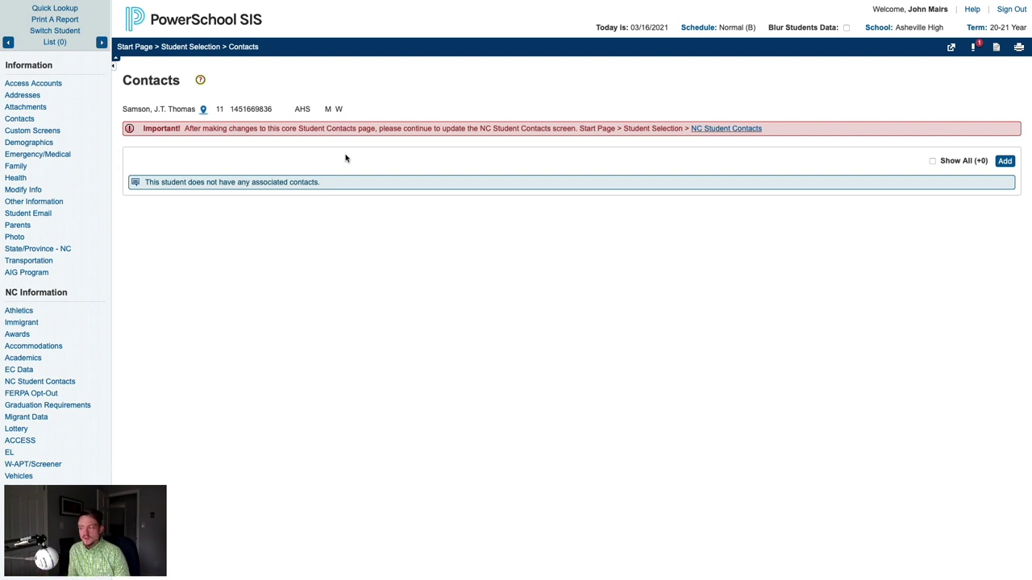
pyautogui.click(77, 147)
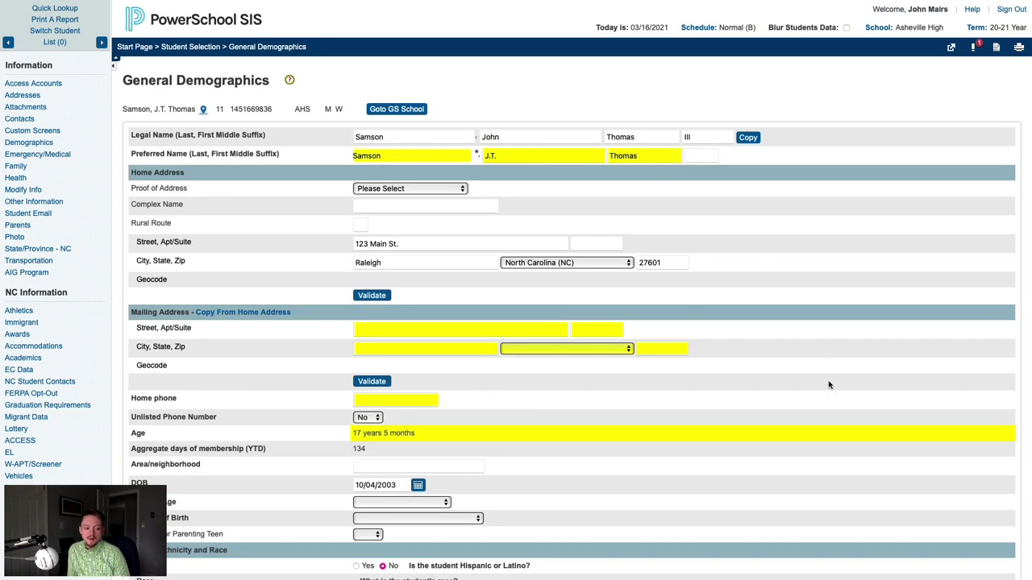
# Keep MST1 as the Admission Status and move to Emergency Contact/Medical.
pyautogui.scroll(-10, 822, 422)
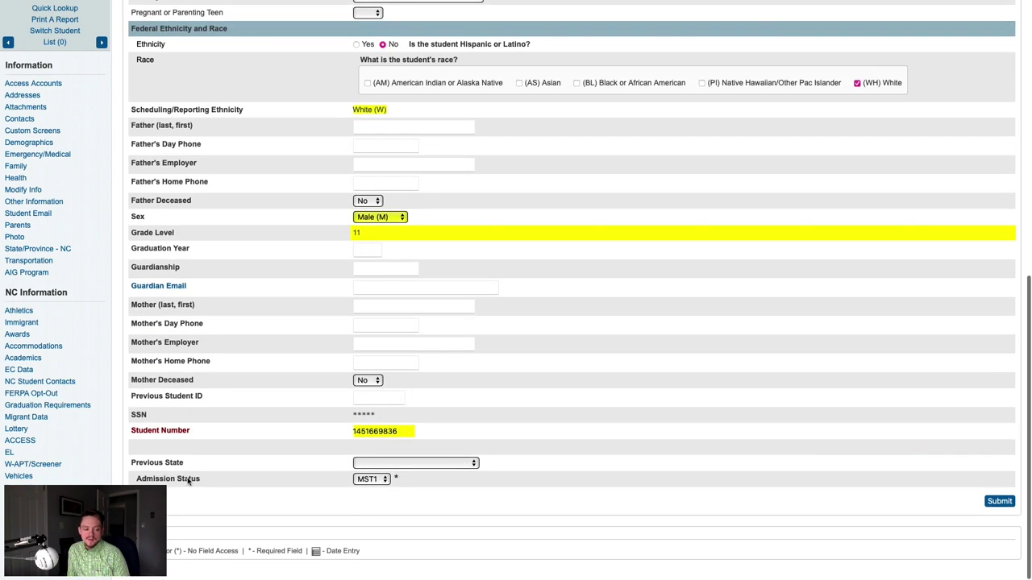
pyautogui.click(382, 482)
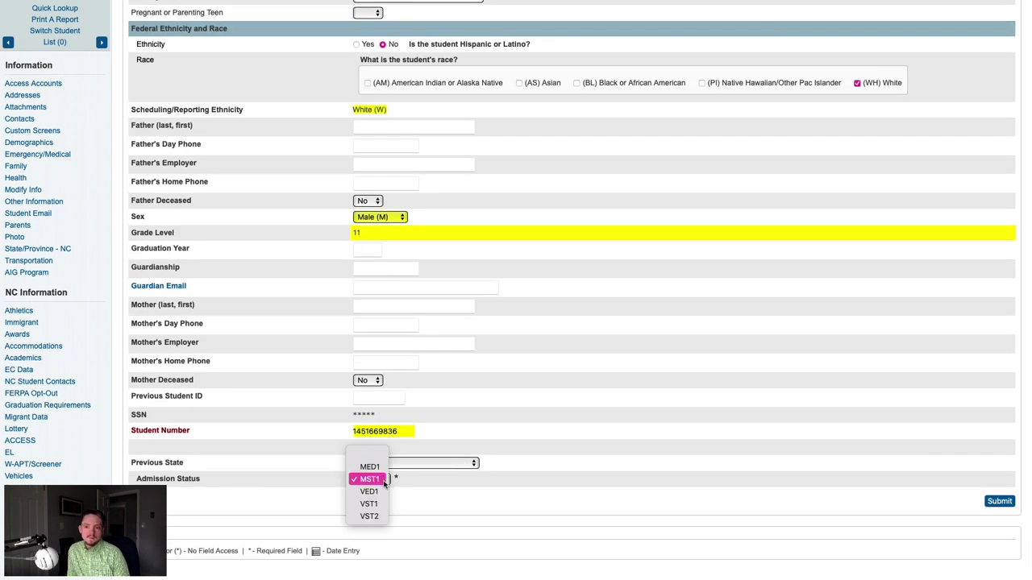
pyautogui.click(449, 494)
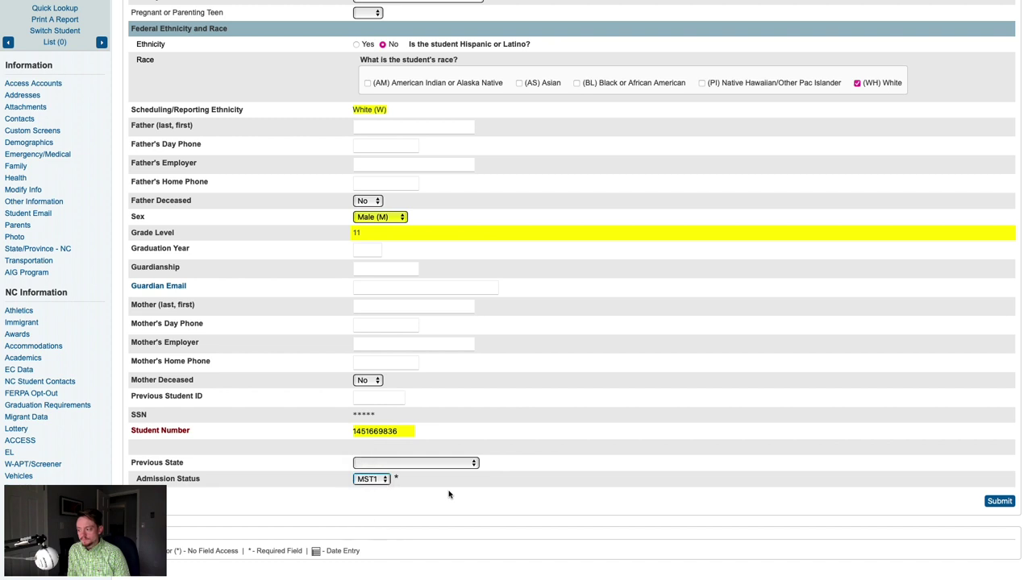
pyautogui.click(85, 156)
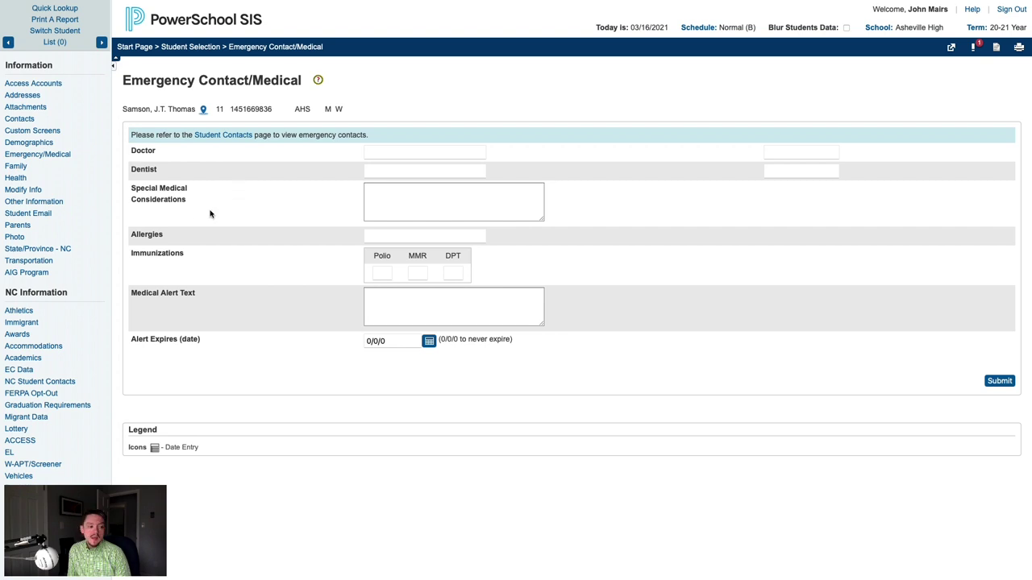
# Review Email Configuration with the email address left blank, then view Student Academics.
pyautogui.click(70, 215)
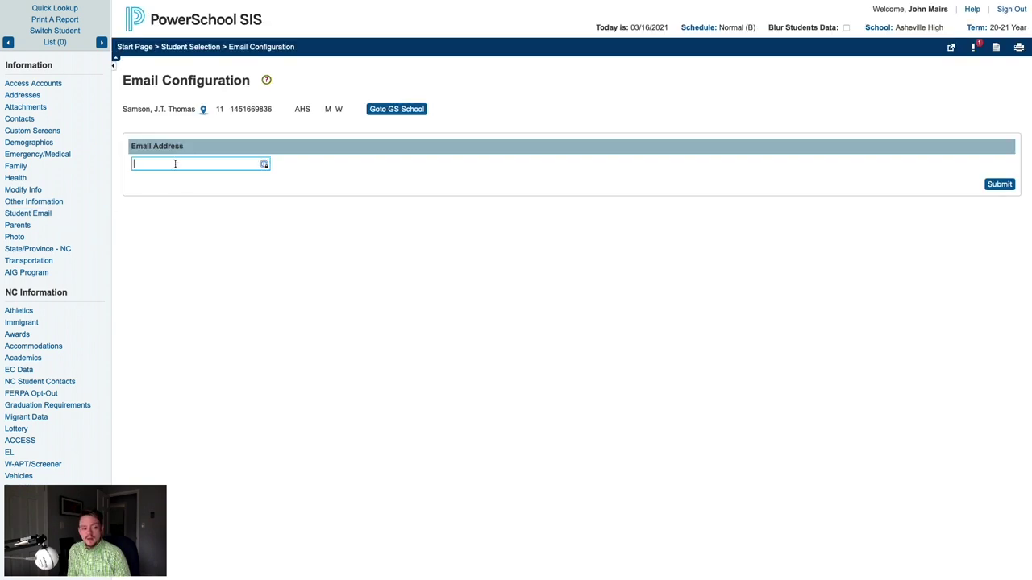
pyautogui.click(190, 195)
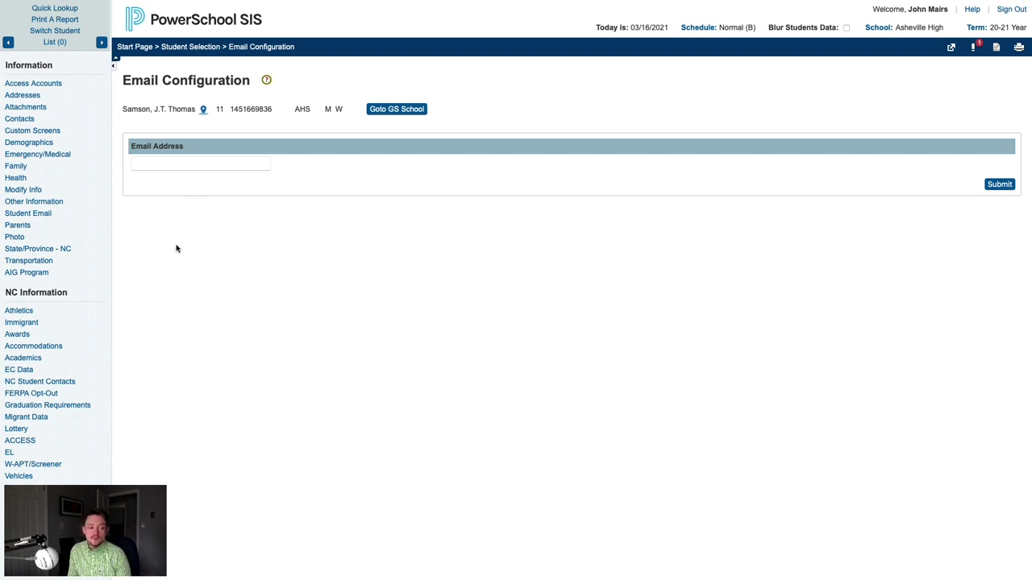
pyautogui.click(35, 363)
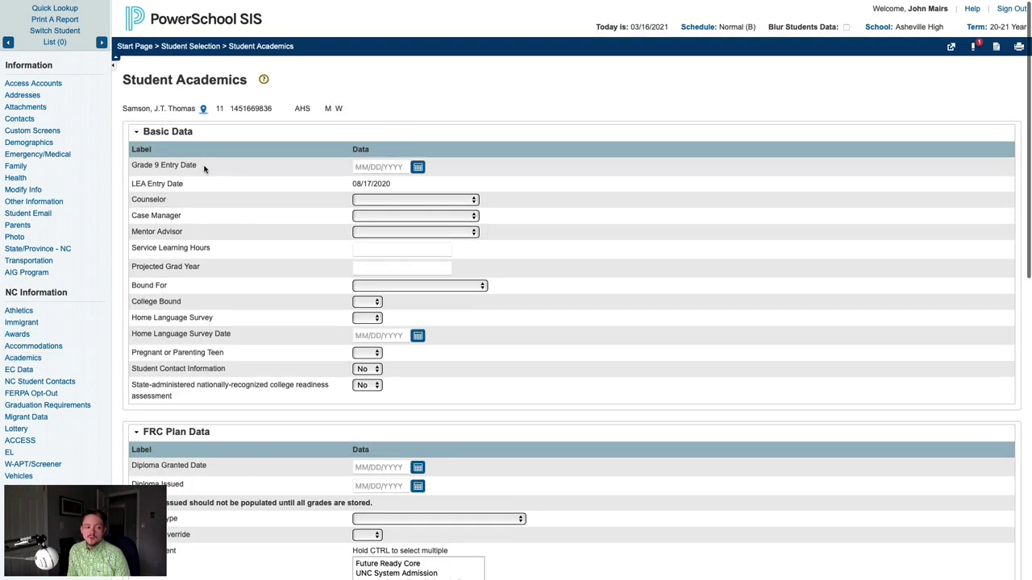
pyautogui.moveTo(201, 167); pyautogui.dragTo(144, 165)
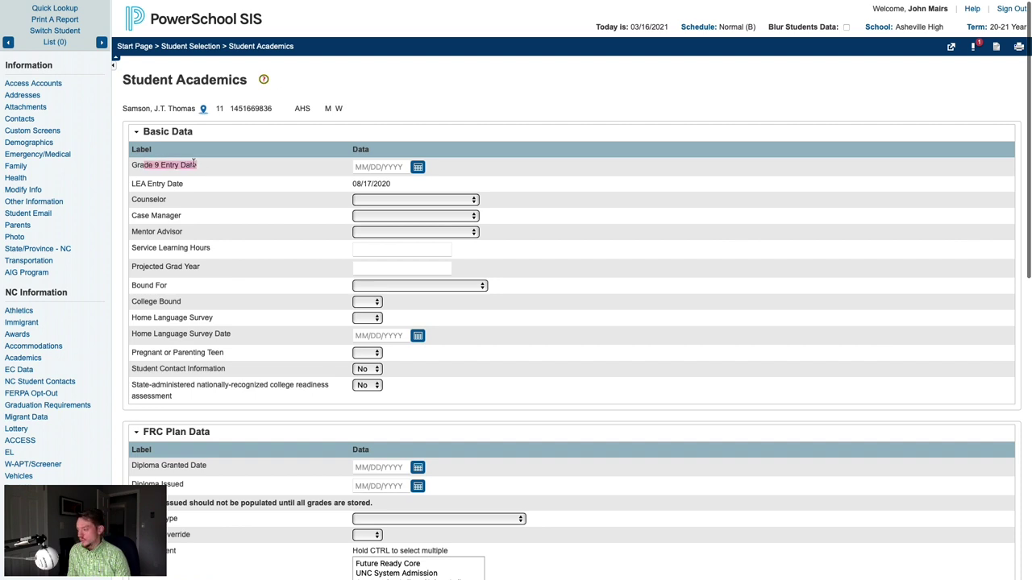
pyautogui.click(193, 163)
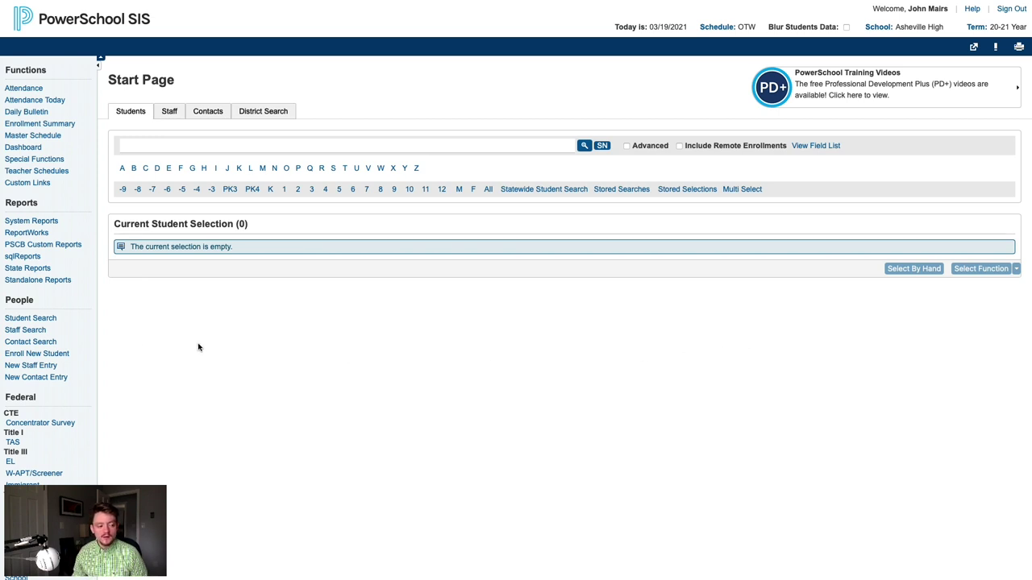
# Start a new NC student enrollment and point out the form heading.
pyautogui.click(55, 358)
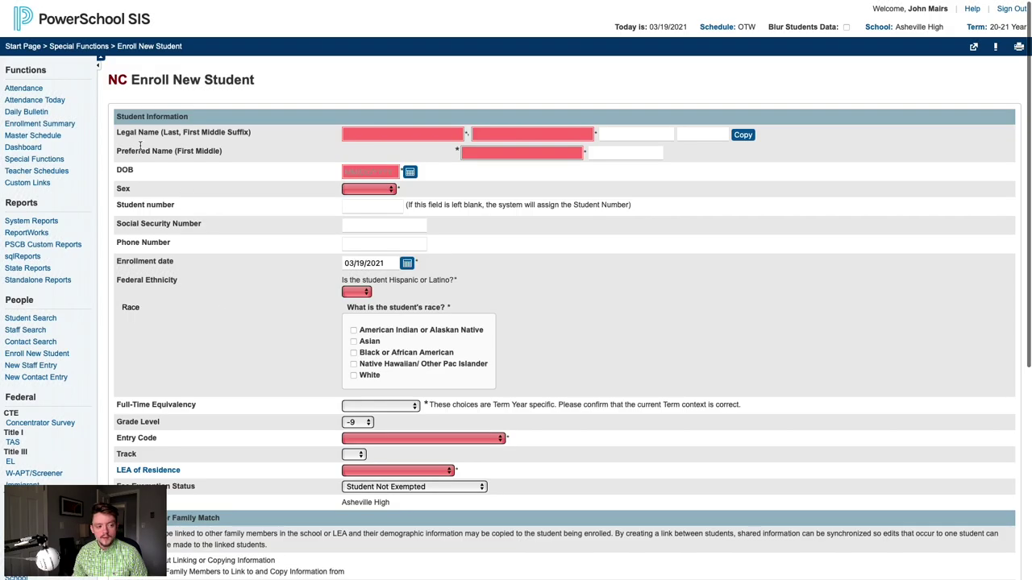
pyautogui.moveTo(129, 81); pyautogui.dragTo(104, 82)
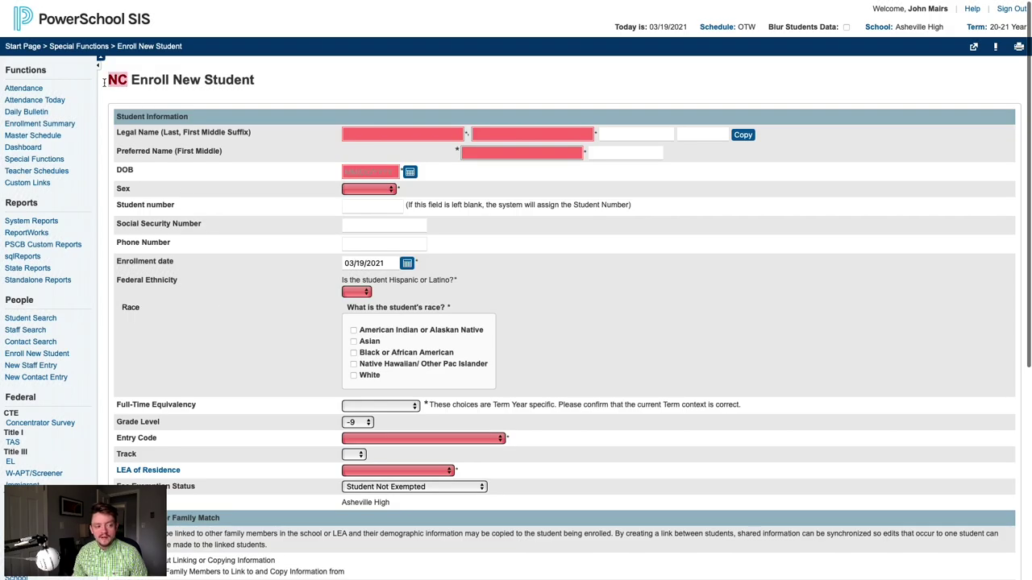
pyautogui.click(156, 95)
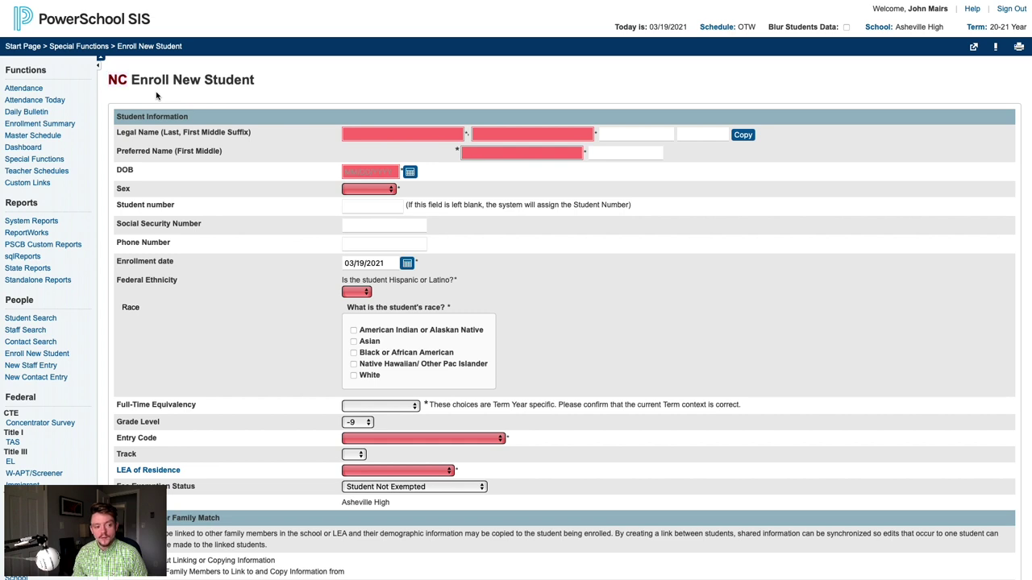
# Enter the student's legal last, first and middle names.
pyautogui.click(375, 135)
pyautogui.write('Jaco')
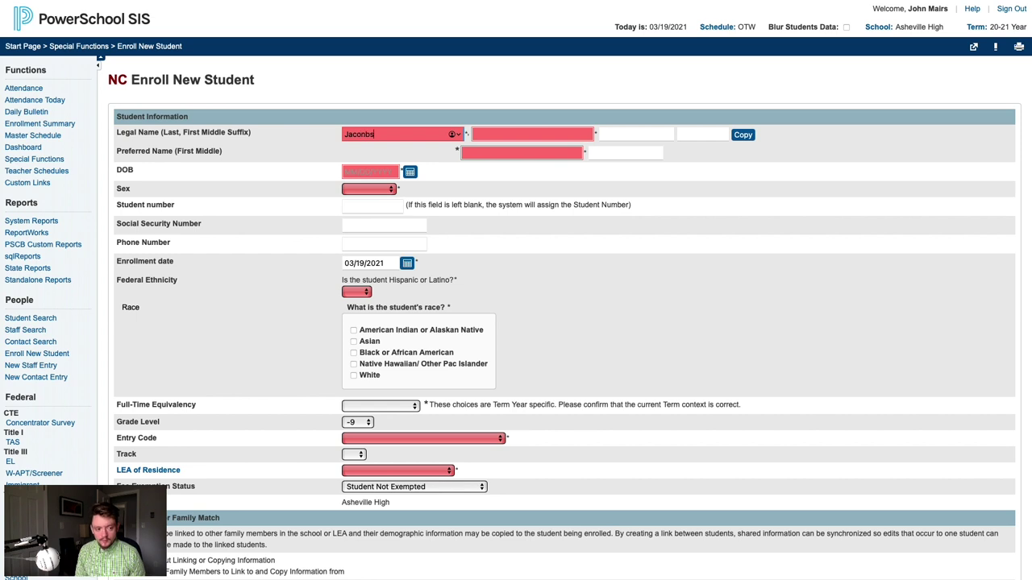
pyautogui.write('bs')
pyautogui.press('Tab')
pyautogui.write('Mary')
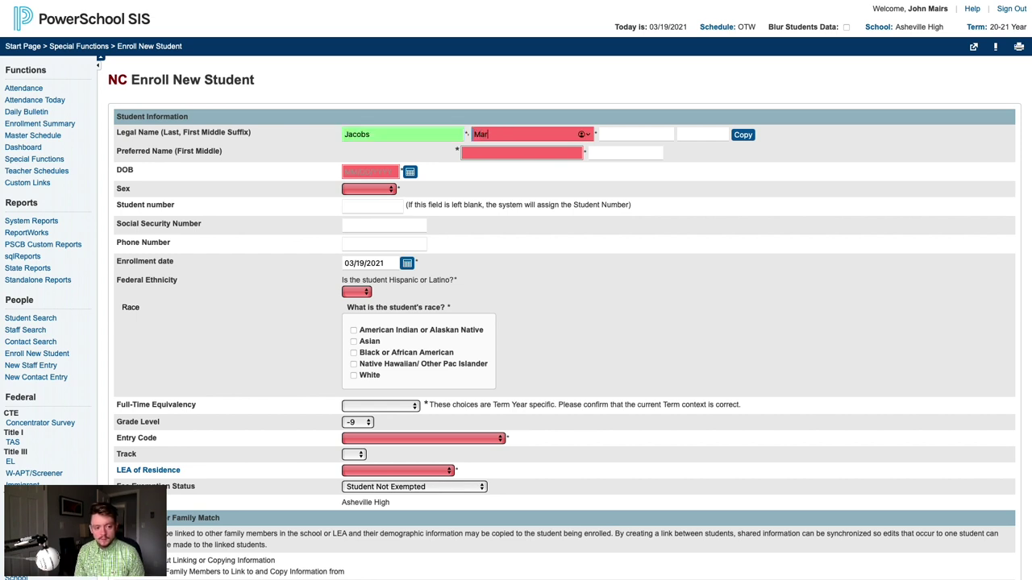
pyautogui.press('Tab')
pyautogui.write('Sierra')
pyautogui.press('Tab')
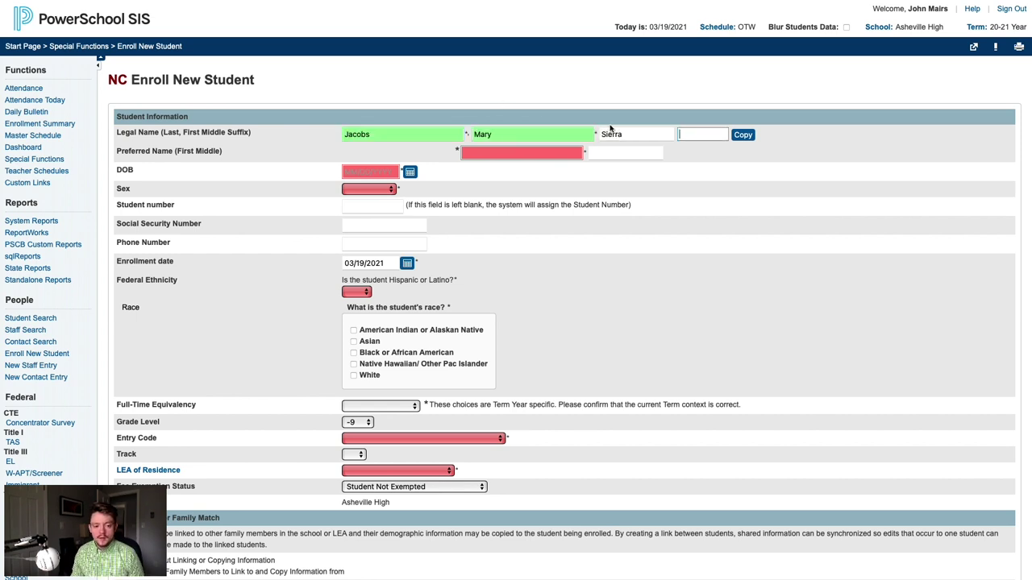
# Copy the legal names to preferred, using the middle name as preferred first and clearing preferred middle.
pyautogui.click(743, 137)
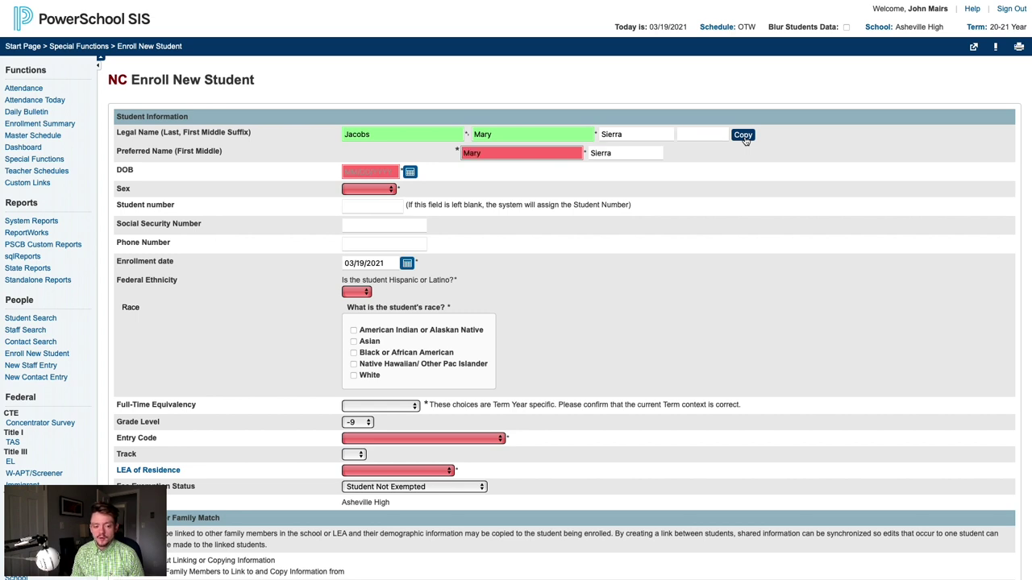
pyautogui.click(499, 154)
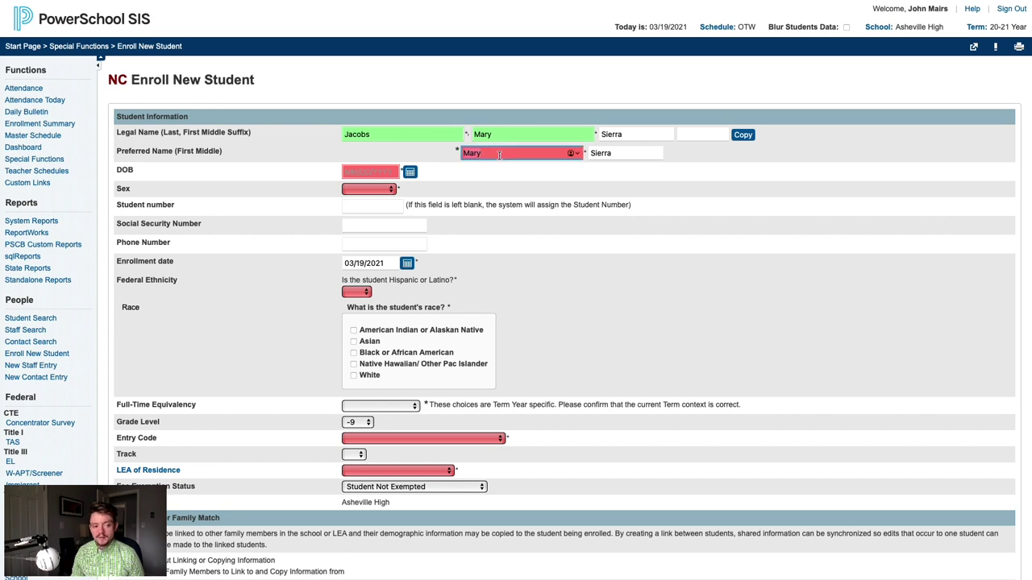
pyautogui.write('Sierra')
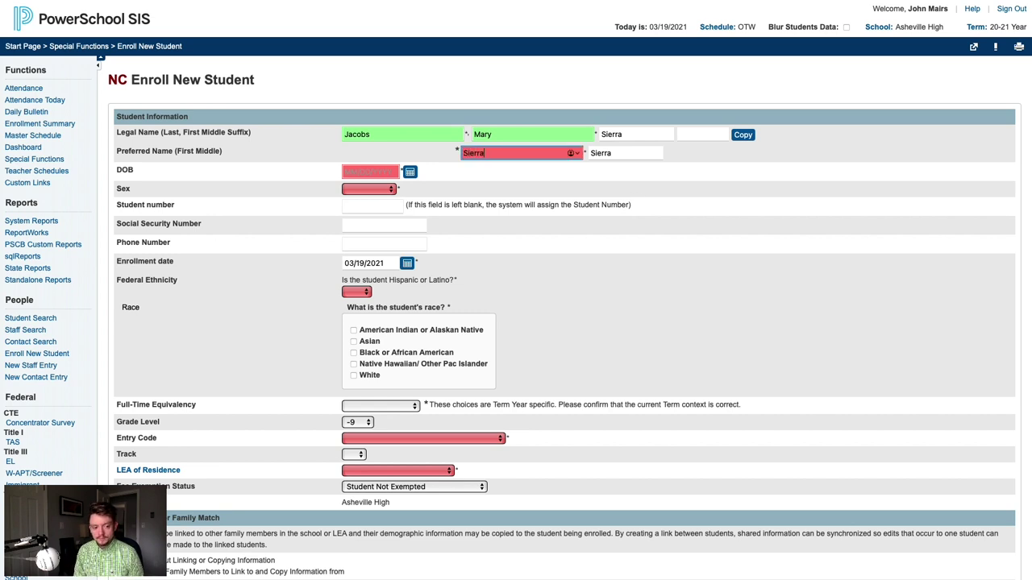
pyautogui.press('Tab')
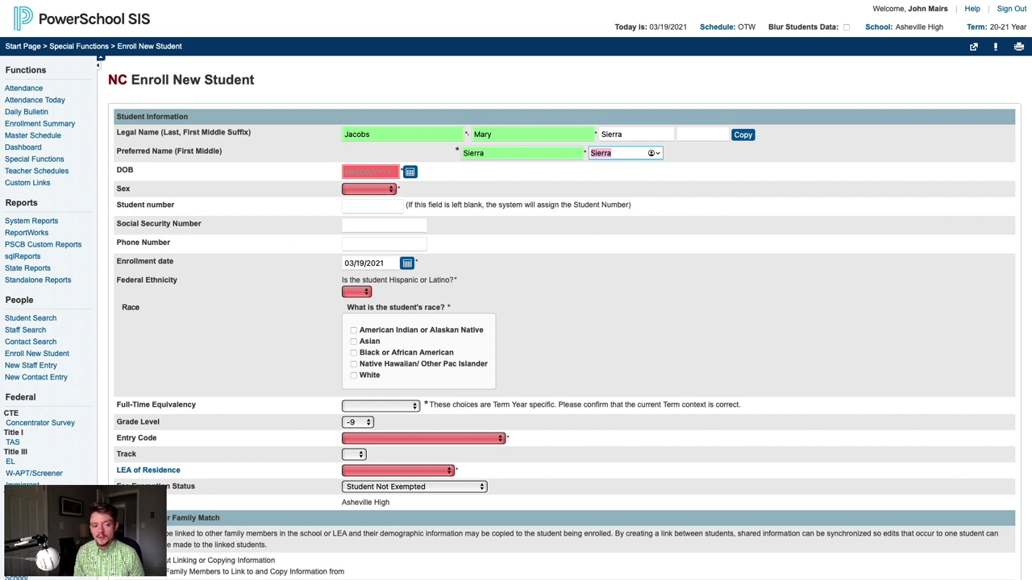
pyautogui.press('BackSpace')
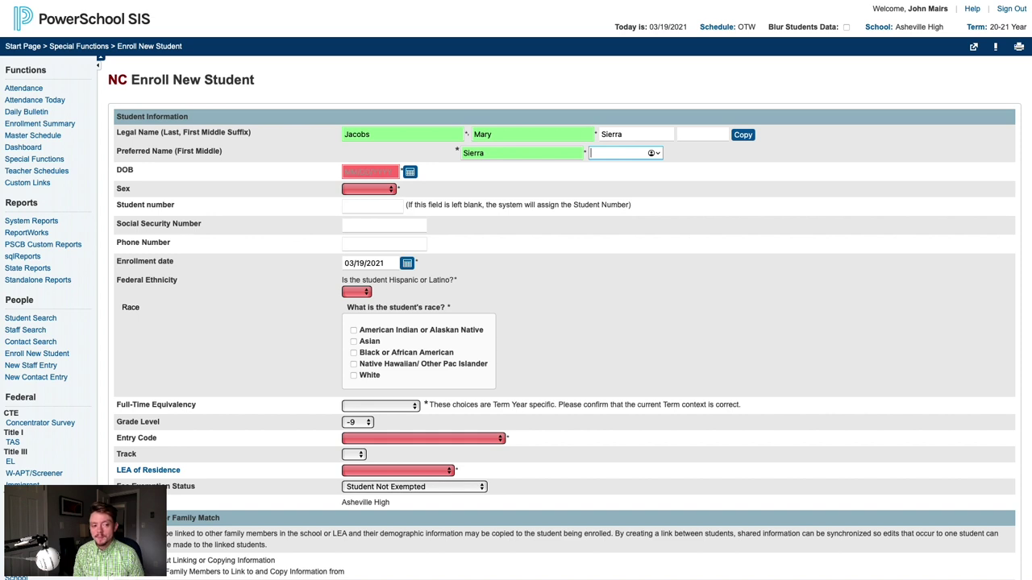
pyautogui.press('Tab')
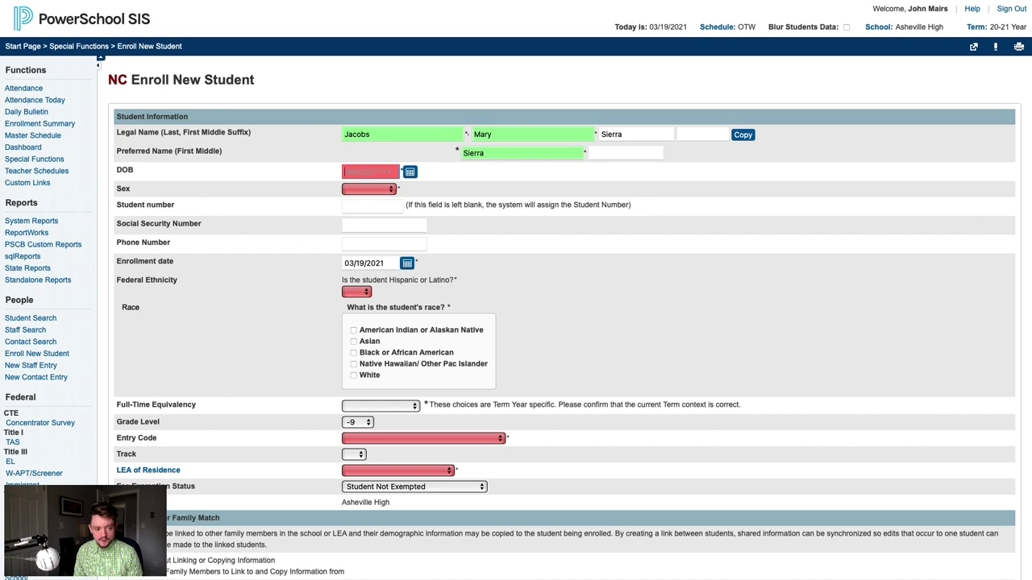
pyautogui.write('8/3/2000')
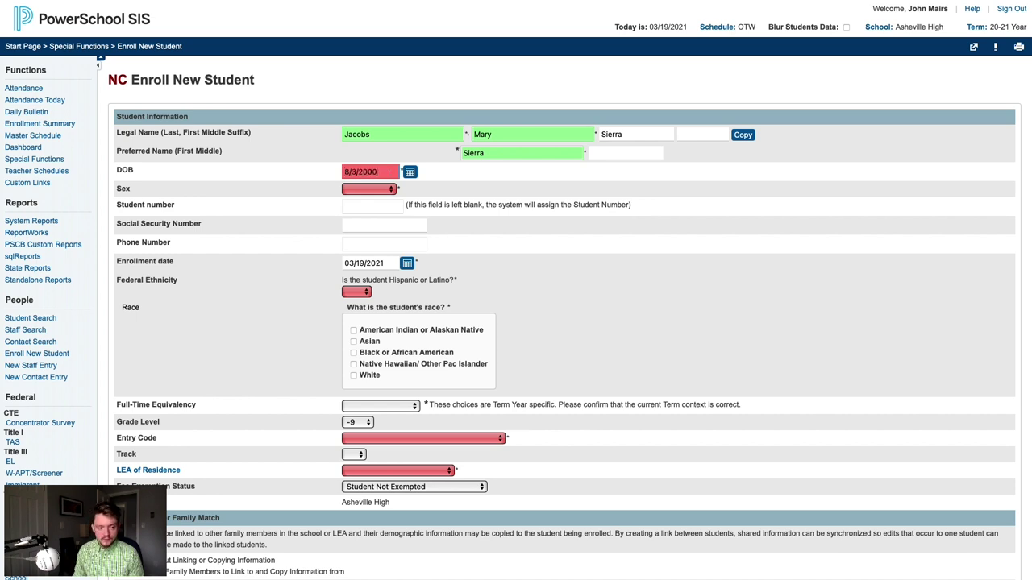
pyautogui.press('Tab')
pyautogui.click(373, 191)
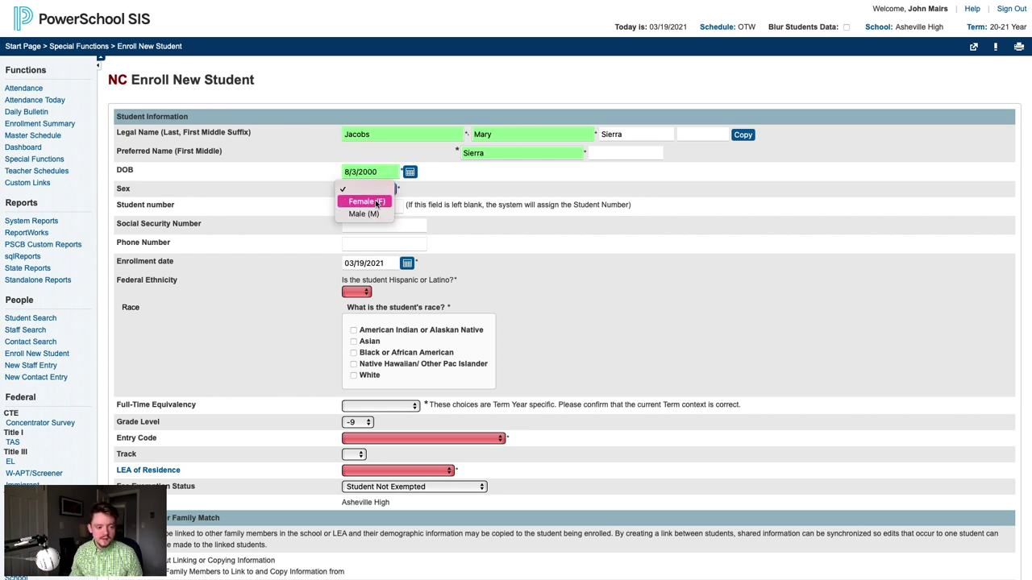
pyautogui.click(376, 202)
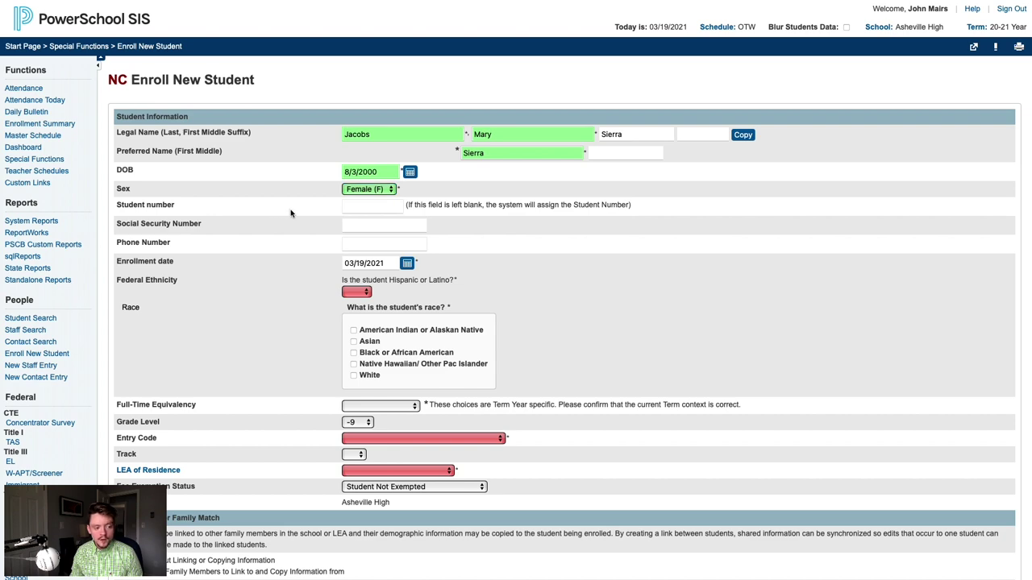
# Leave the phone number blank and set the enrollment date to 8/17/2020.
pyautogui.scroll(-2, 310, 215)
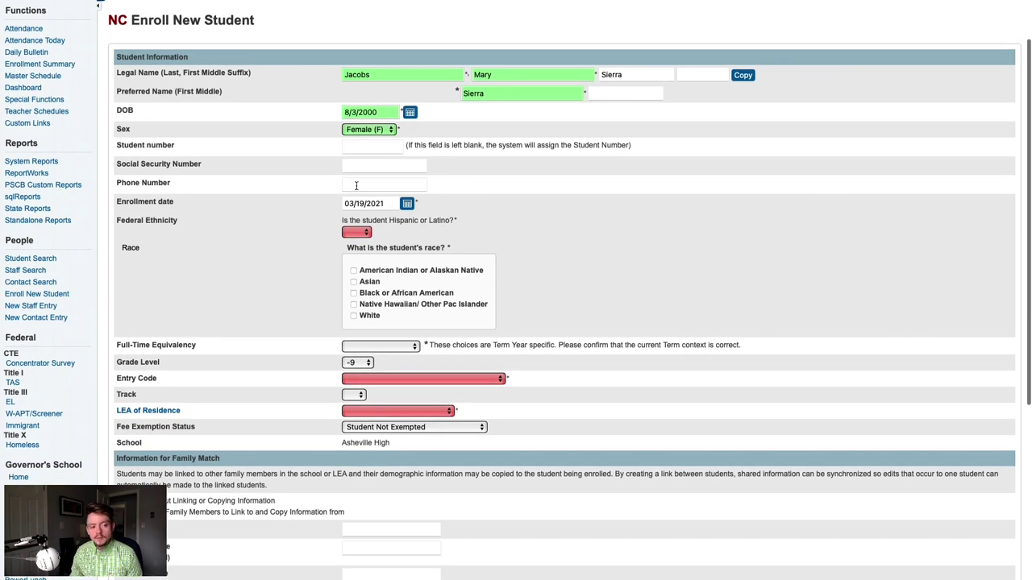
pyautogui.click(355, 185)
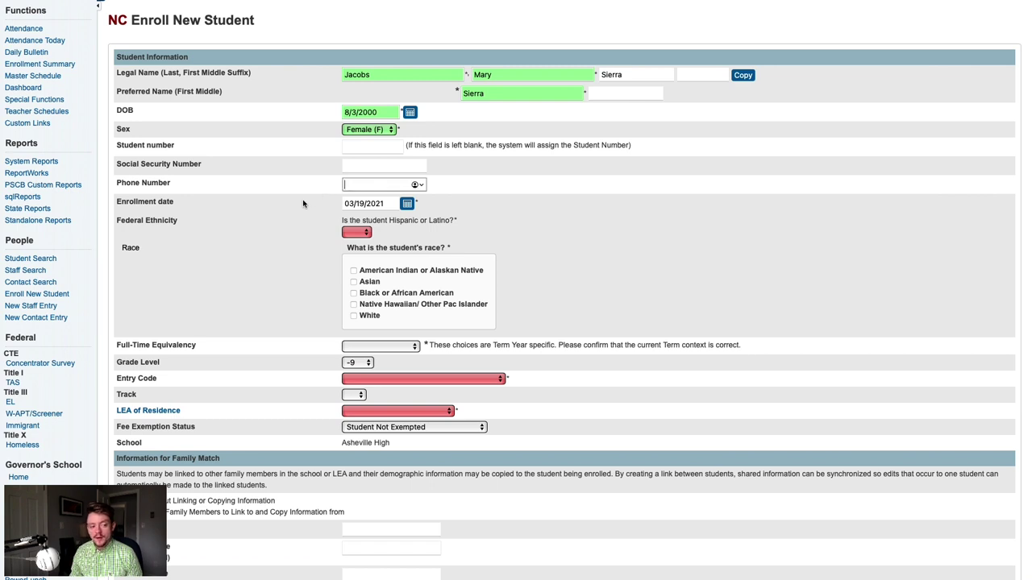
pyautogui.press('Tab')
pyautogui.hotkey('ctrl', 'a')
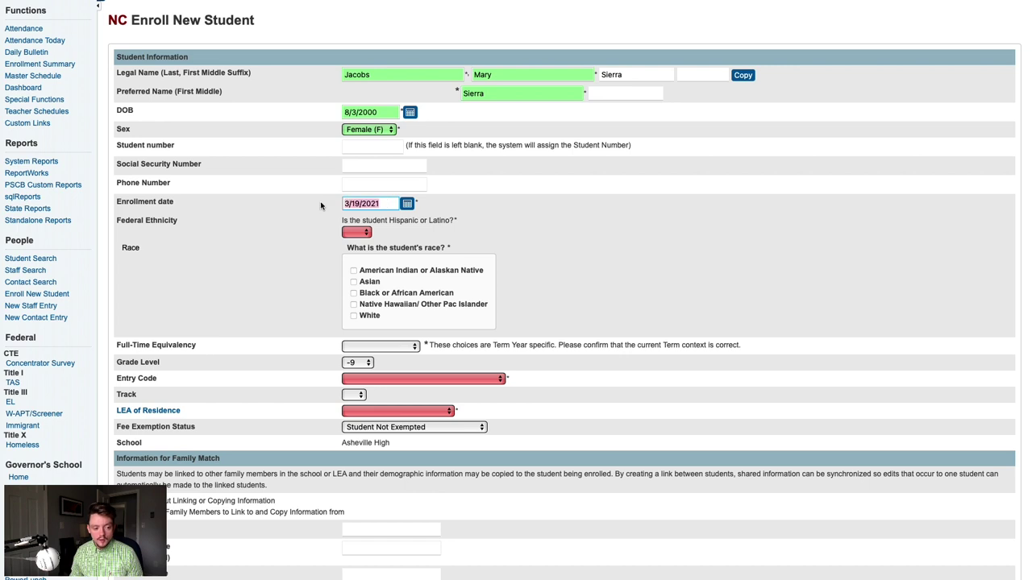
pyautogui.write('8/17/2020')
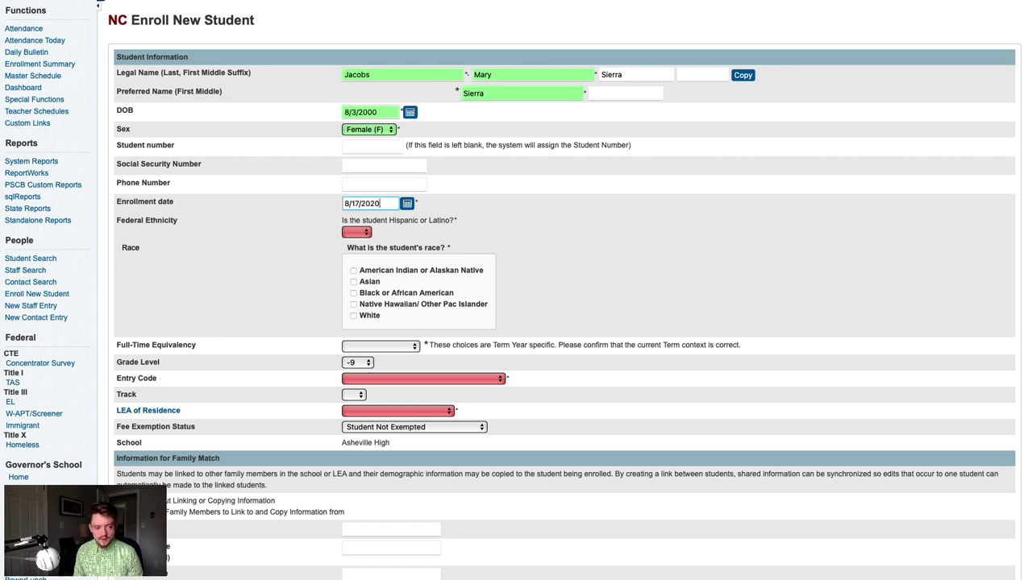
pyautogui.press('Tab')
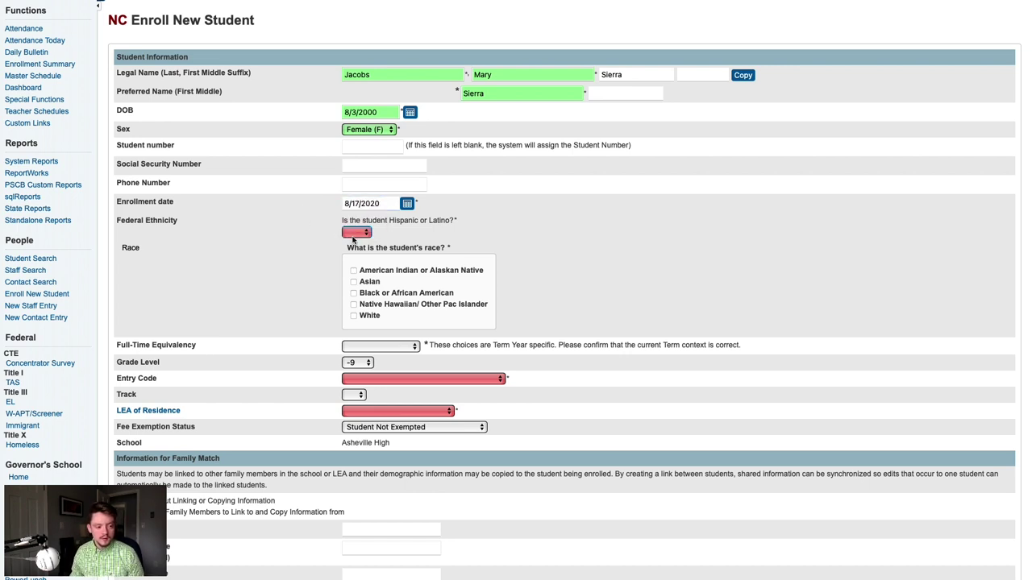
# Mark the student as not Hispanic or Latino, race Black or African American.
pyautogui.click(357, 233)
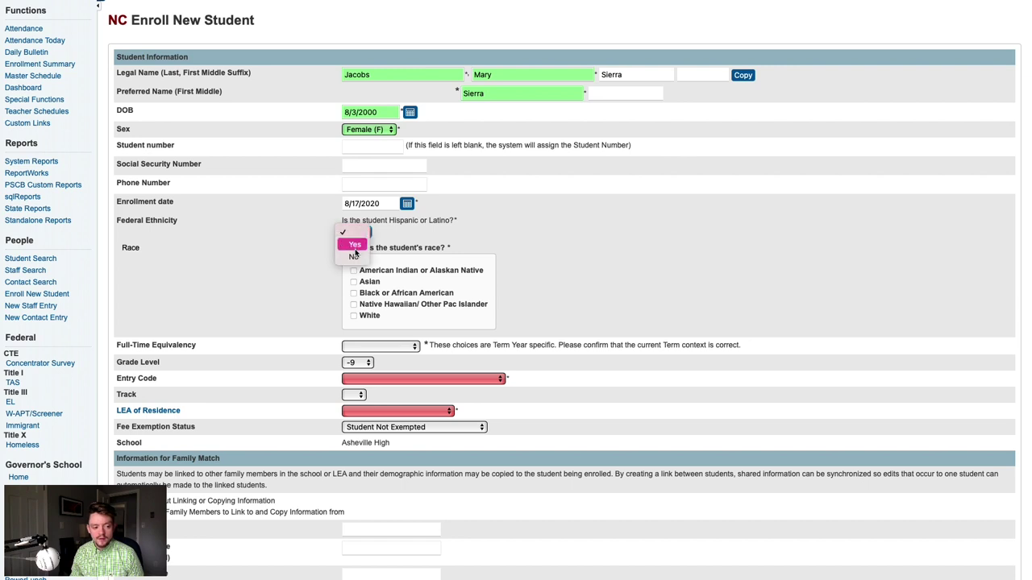
pyautogui.click(354, 256)
pyautogui.click(353, 294)
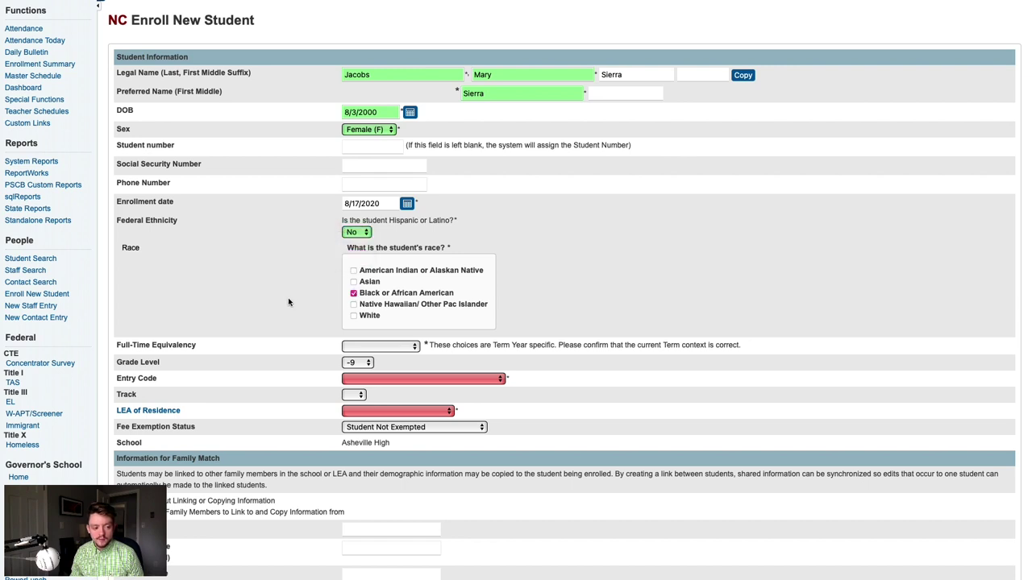
pyautogui.scroll(-1, 281, 306)
# Choose Full Time Student, Grade Level 12 and Entry Code E1.
pyautogui.click(407, 298)
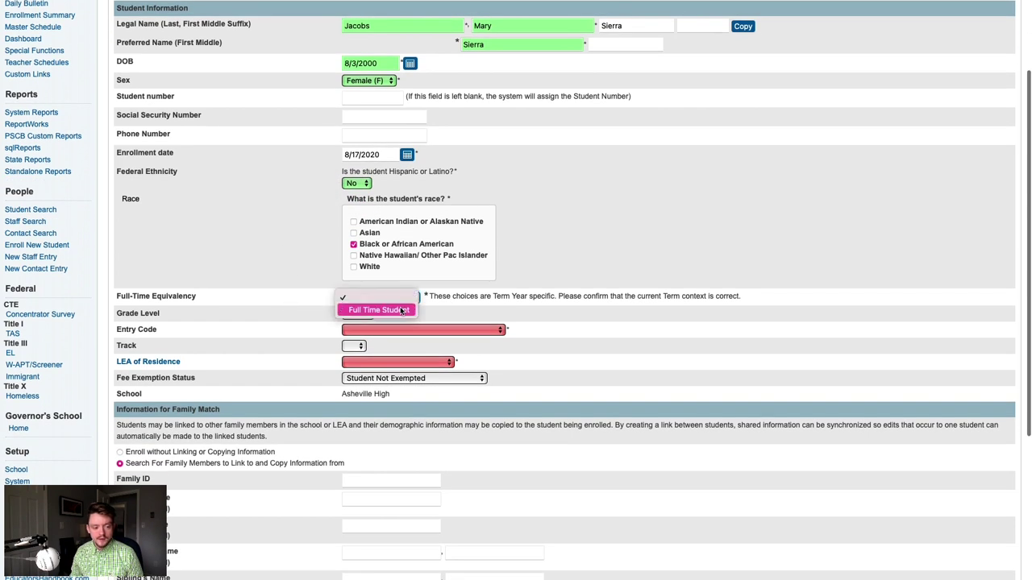
pyautogui.click(397, 312)
pyautogui.click(358, 314)
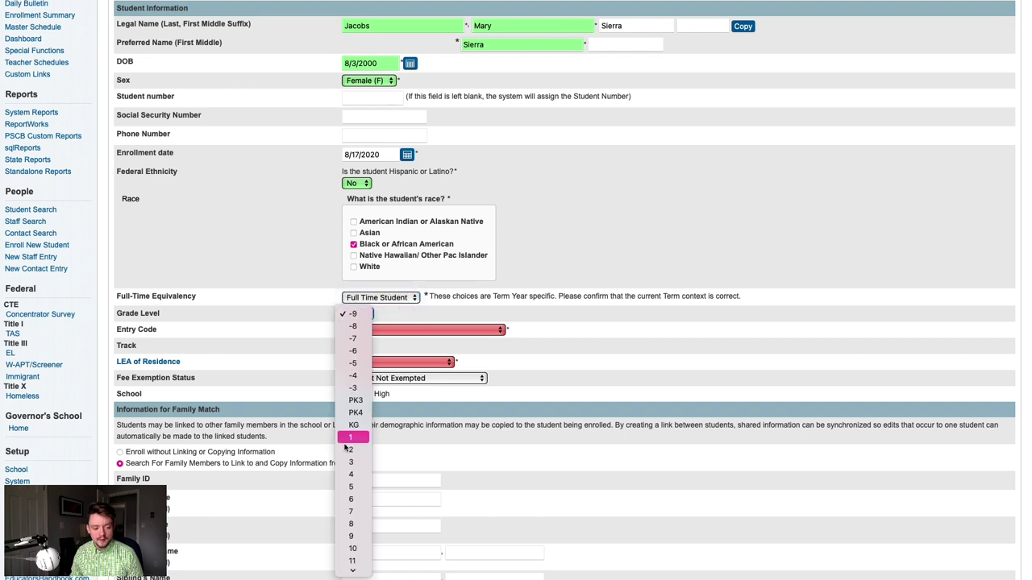
pyautogui.click(353, 568)
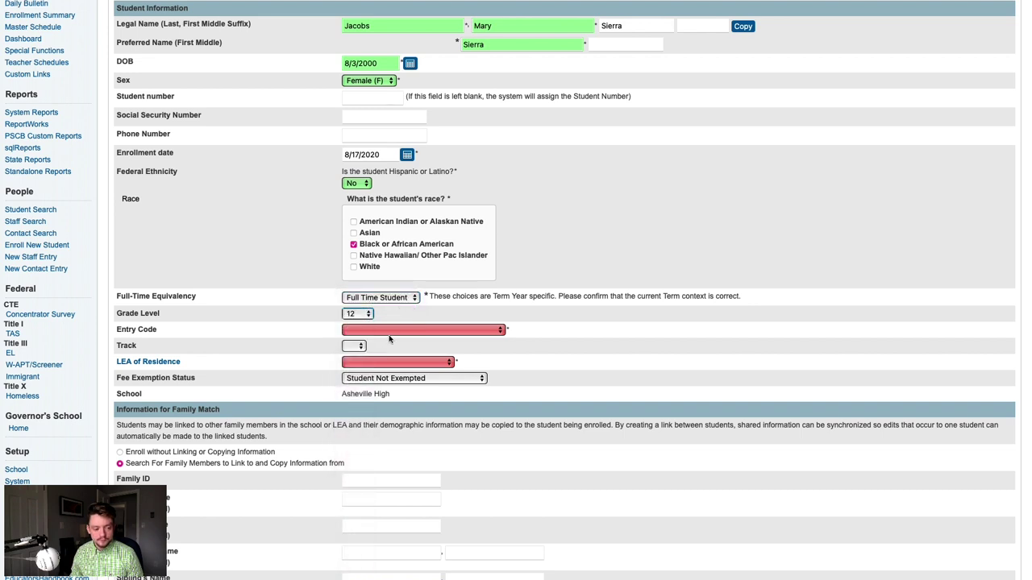
pyautogui.click(392, 330)
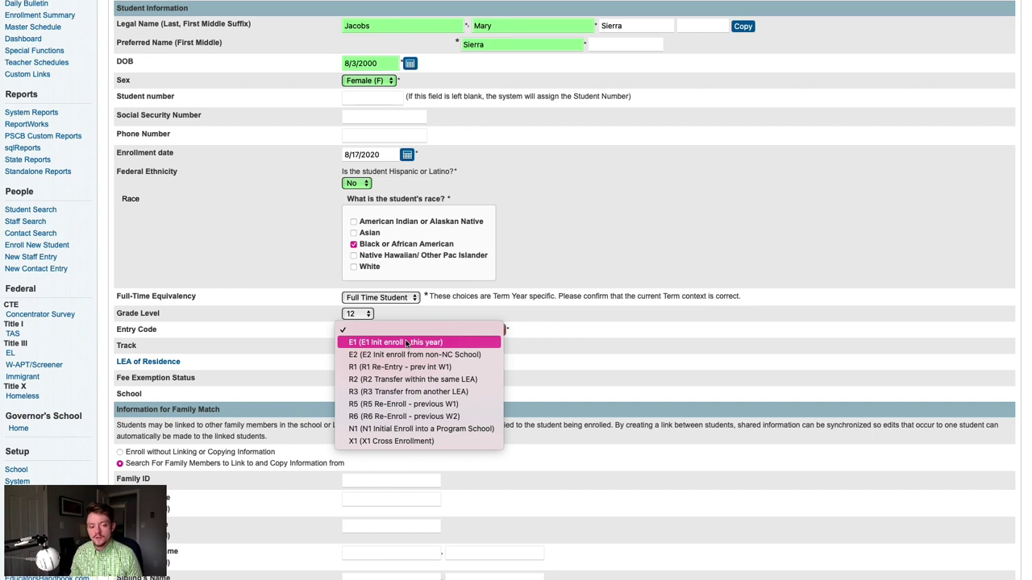
pyautogui.click(407, 344)
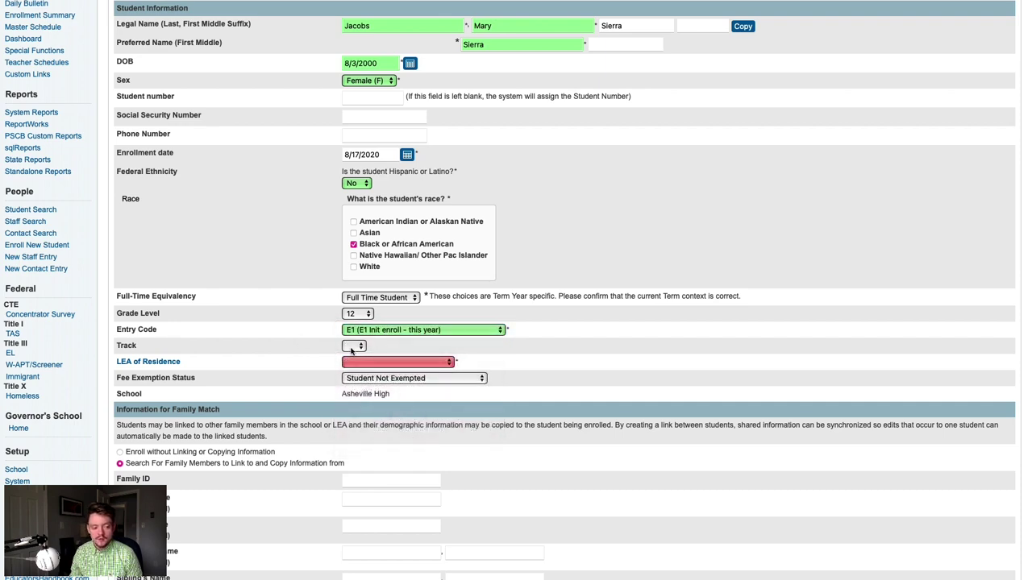
# Set LEA of Residence to Asheville City (111) and move down to the home street address.
pyautogui.scroll(-1, 266, 346)
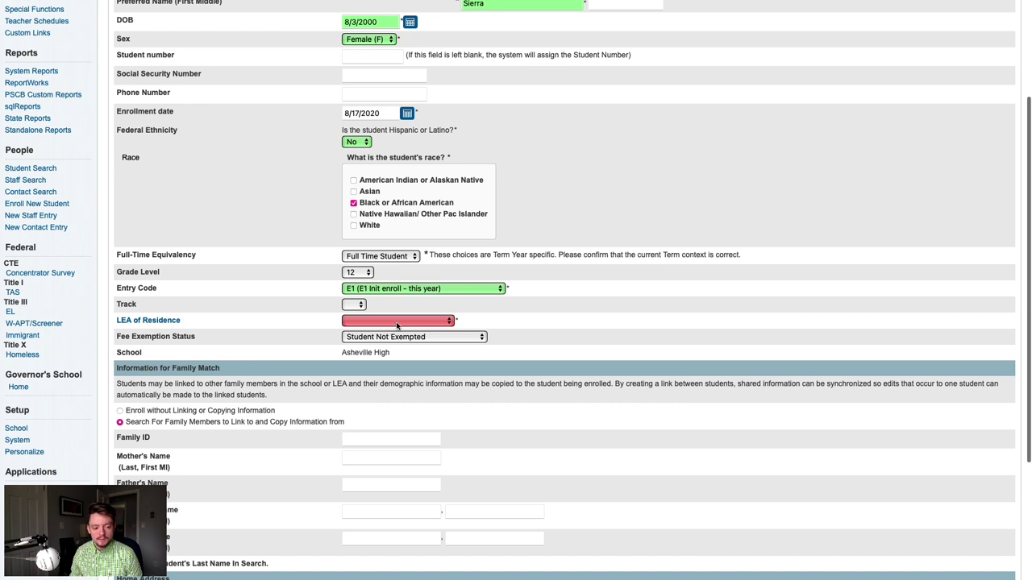
pyautogui.click(397, 322)
pyautogui.click(406, 470)
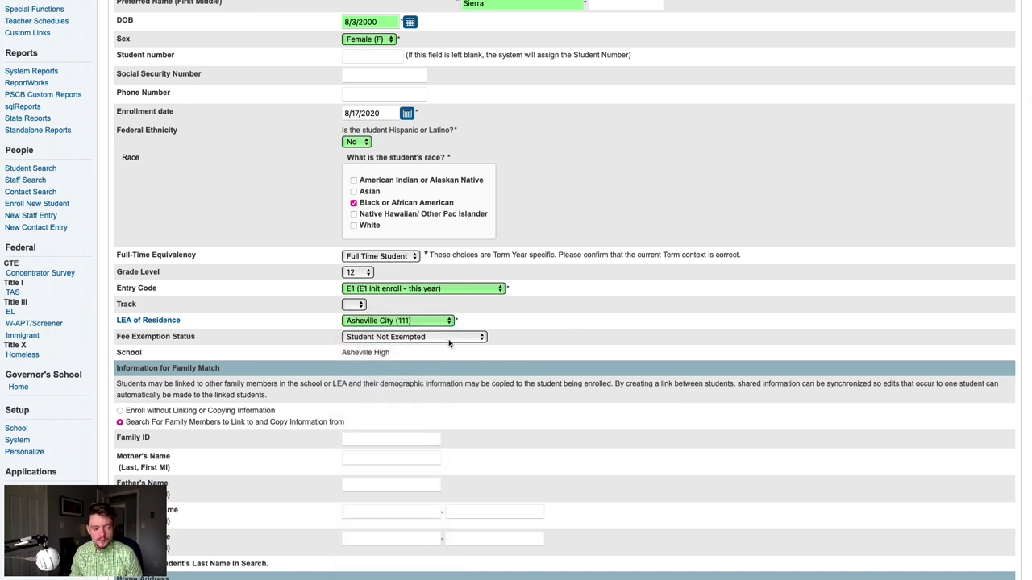
pyautogui.scroll(-1, 555, 349)
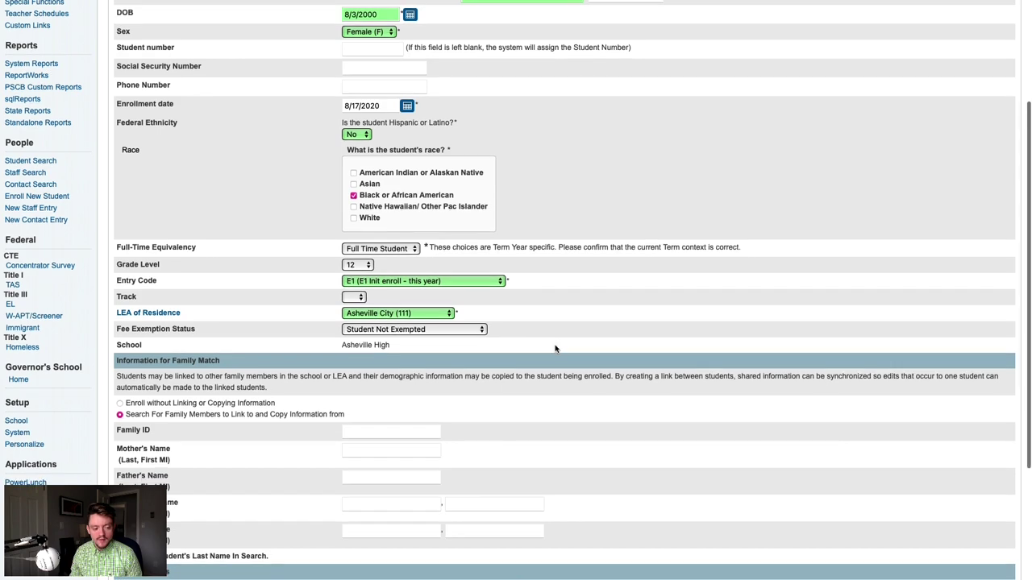
pyautogui.scroll(-5, 554, 349)
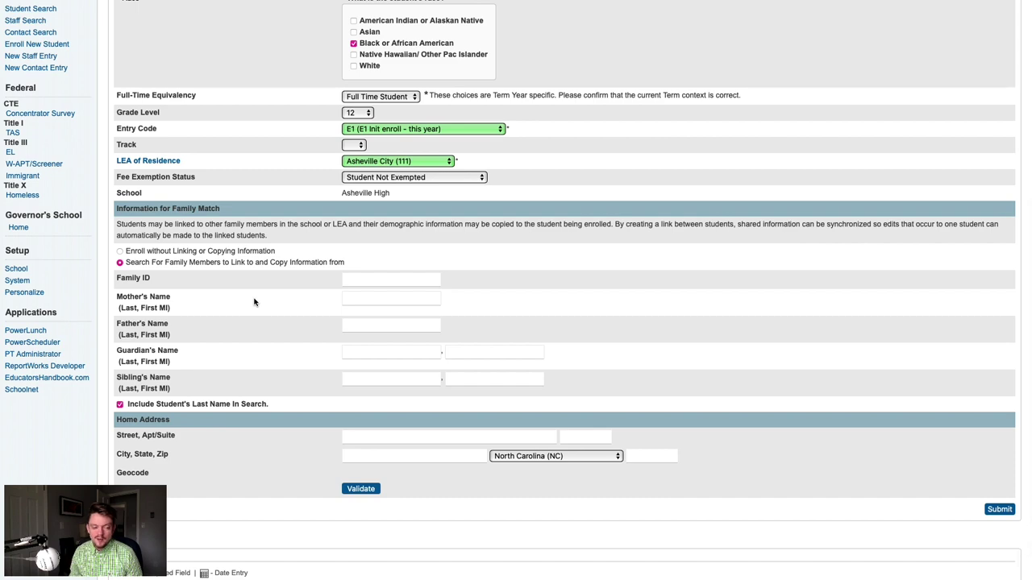
pyautogui.scroll(-1, 263, 318)
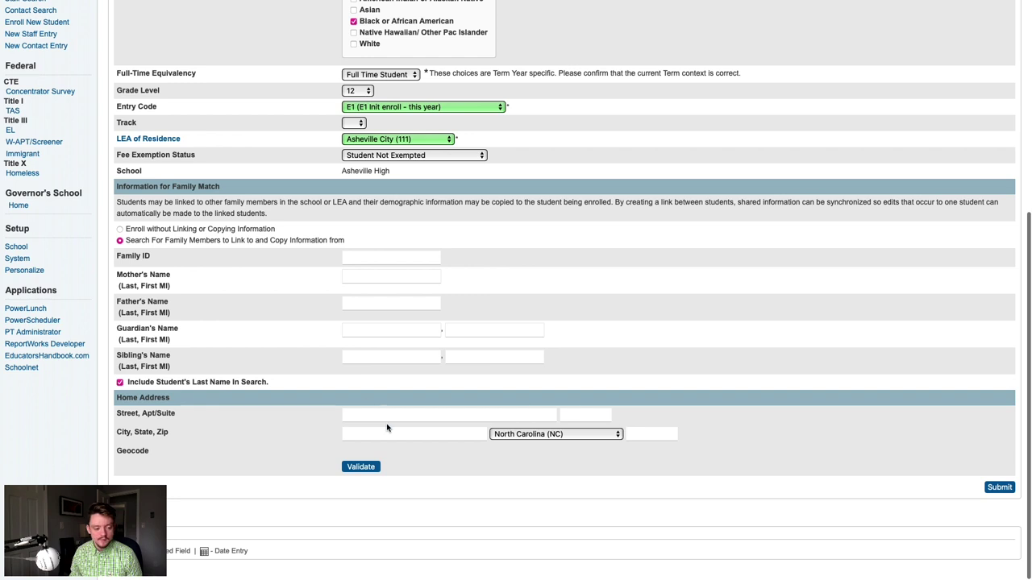
pyautogui.click(391, 415)
# Enter the student's home street, city and zip, then return from the address validation map.
pyautogui.write('301 N')
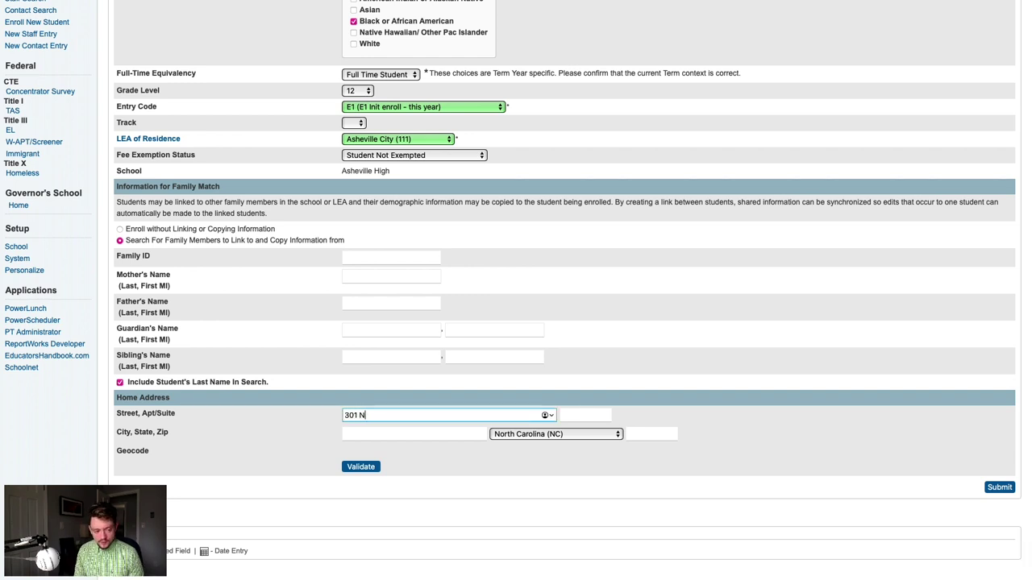
pyautogui.write('. Wilmingto')
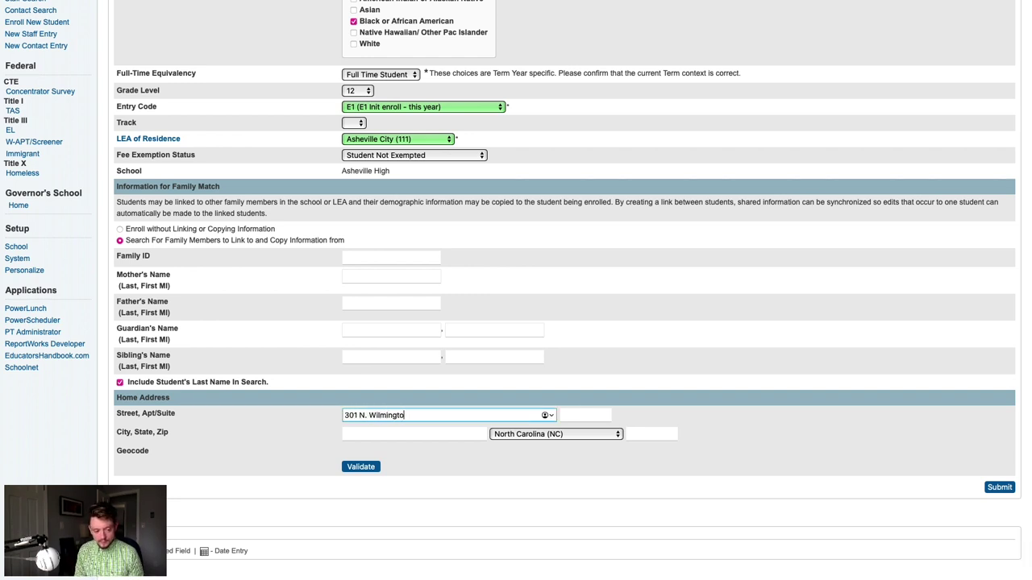
pyautogui.write('n St.')
pyautogui.press('Tab')
pyautogui.press('Tab')
pyautogui.write('Raleigh')
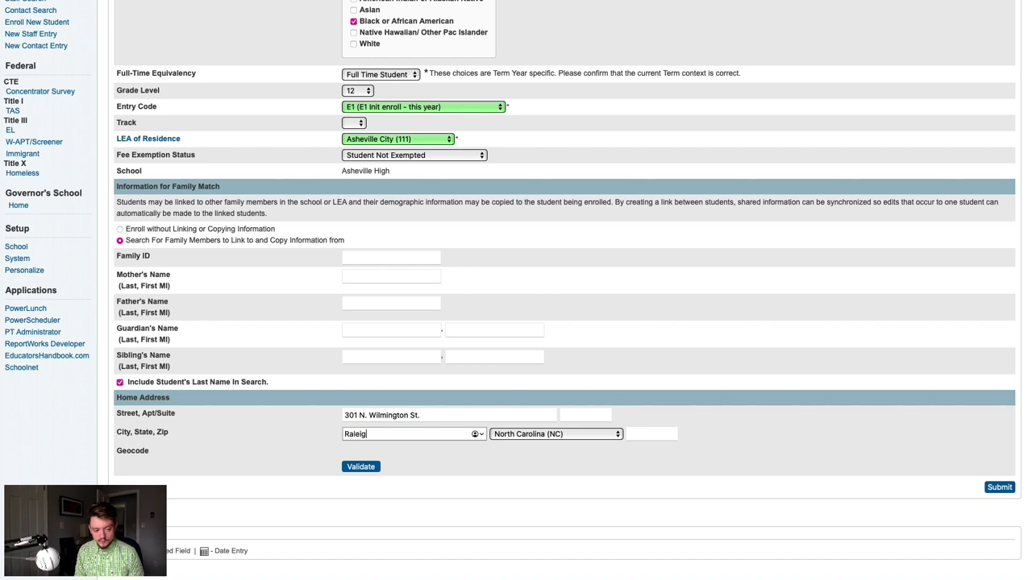
pyautogui.press('Tab')
pyautogui.press('Tab')
pyautogui.write('27601')
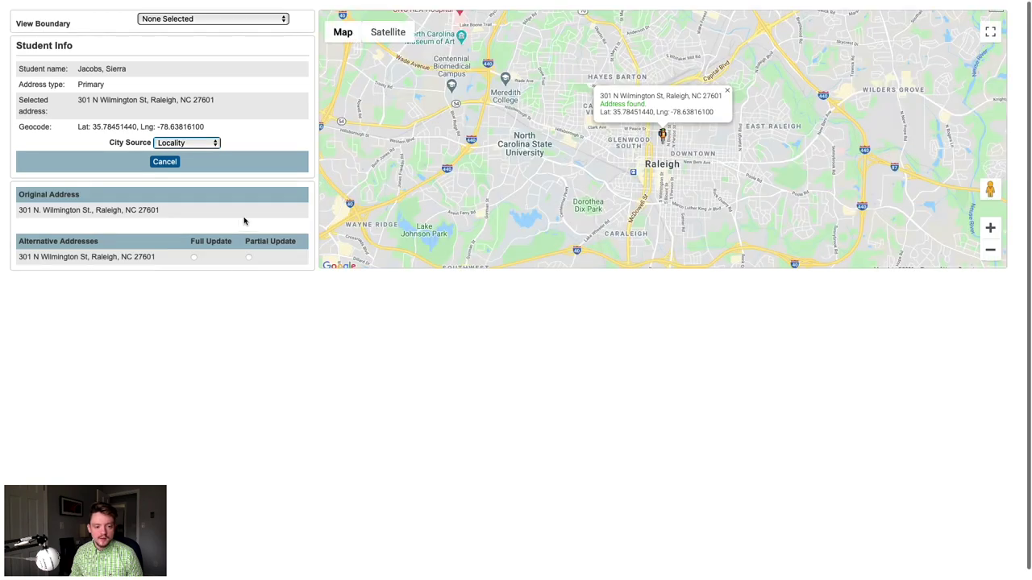
pyautogui.click(173, 167)
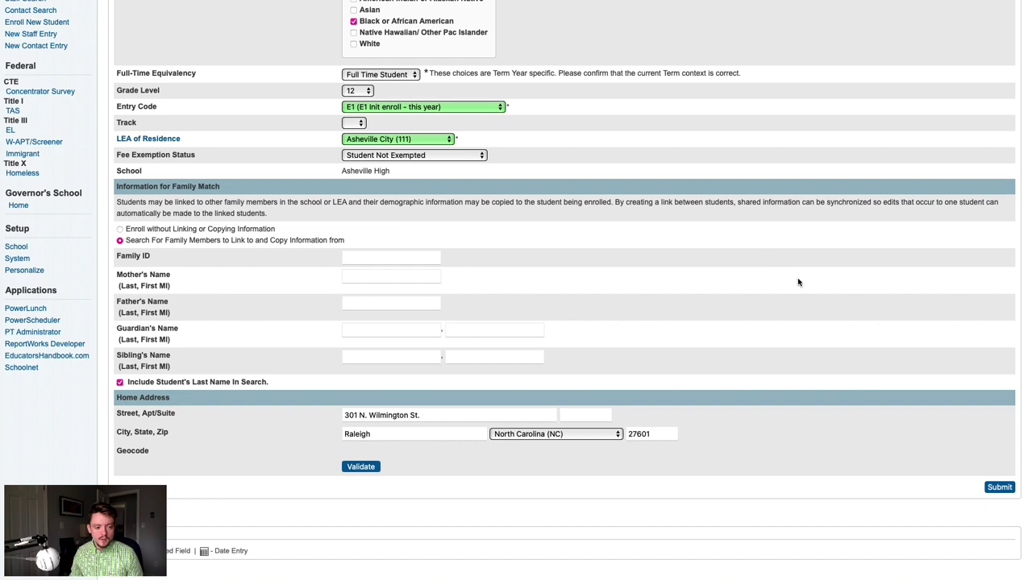
pyautogui.scroll(5, 838, 286)
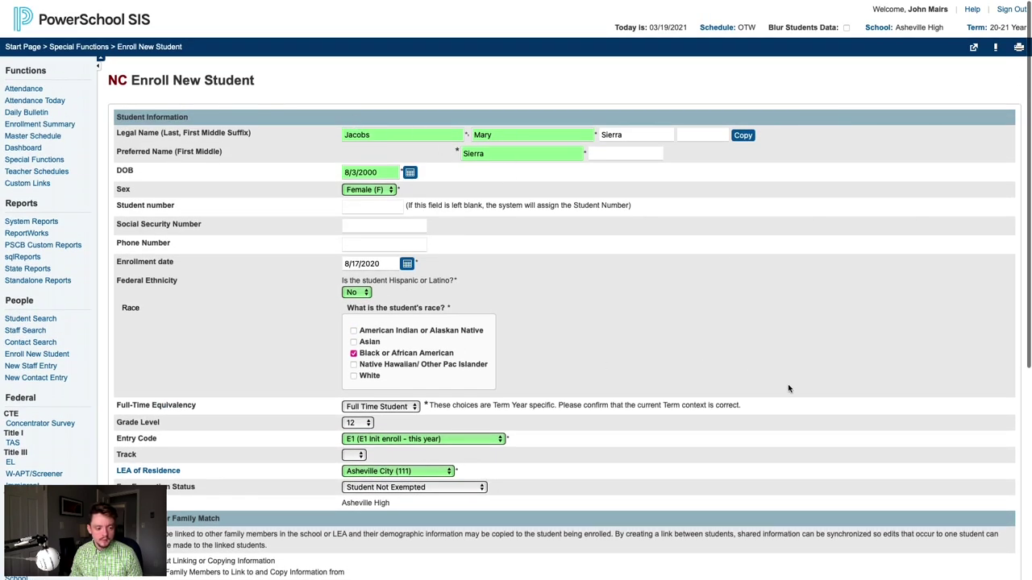
pyautogui.scroll(-8, 791, 392)
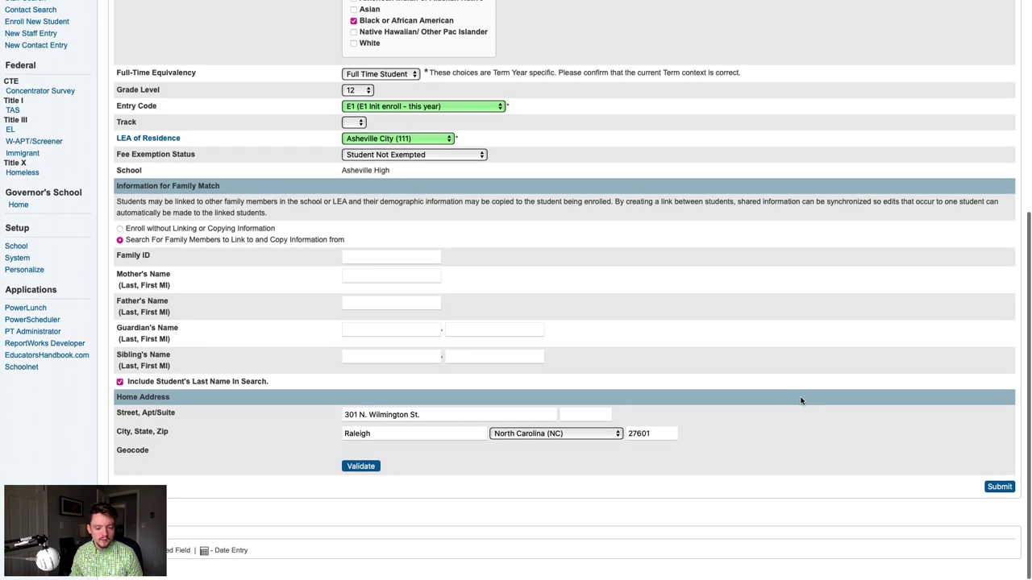
# Submit the enrollment form, choose 'No match. New Enrollment' and confirm to reach Family Search Results.
pyautogui.click(995, 489)
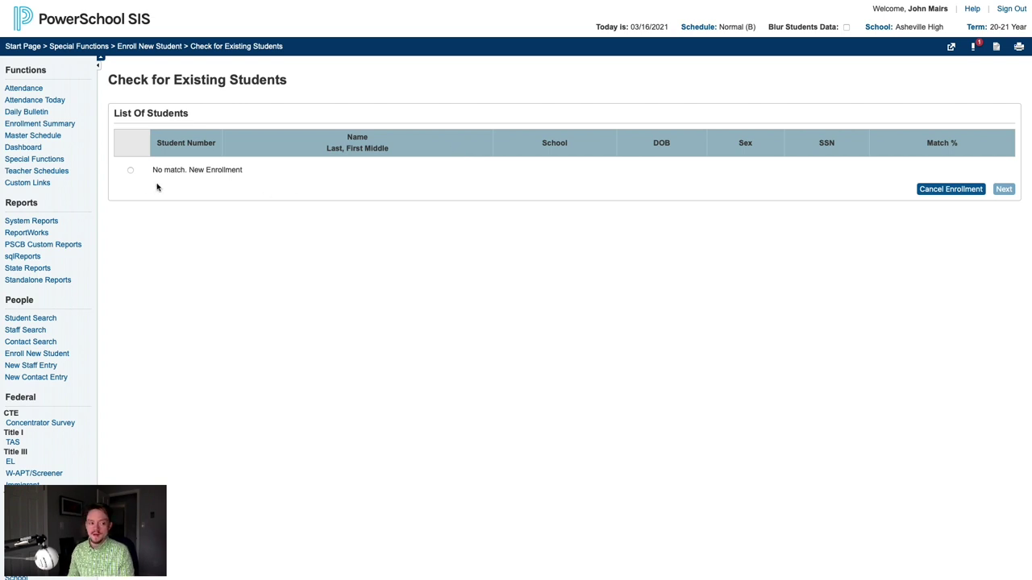
pyautogui.click(131, 171)
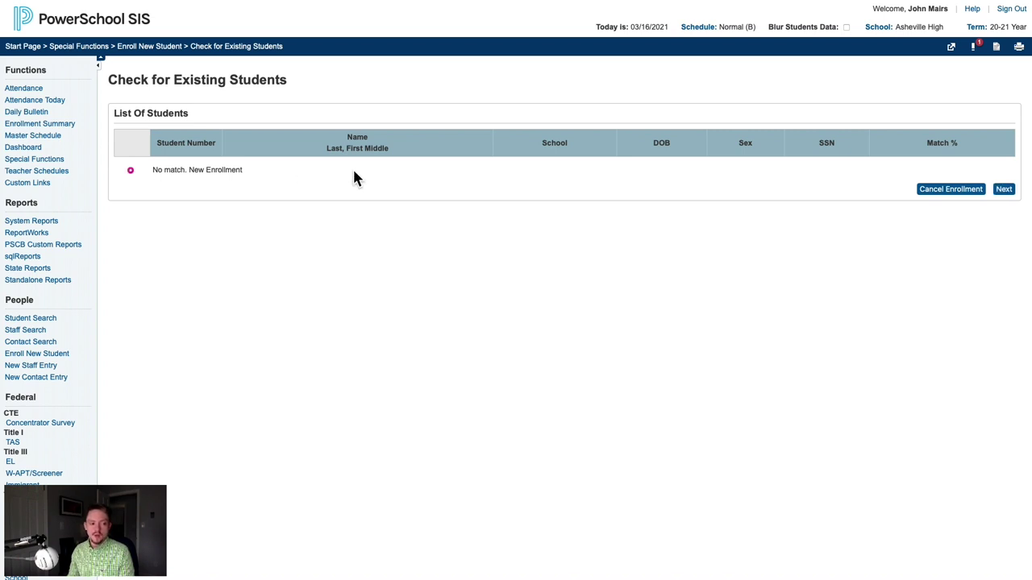
pyautogui.click(1005, 192)
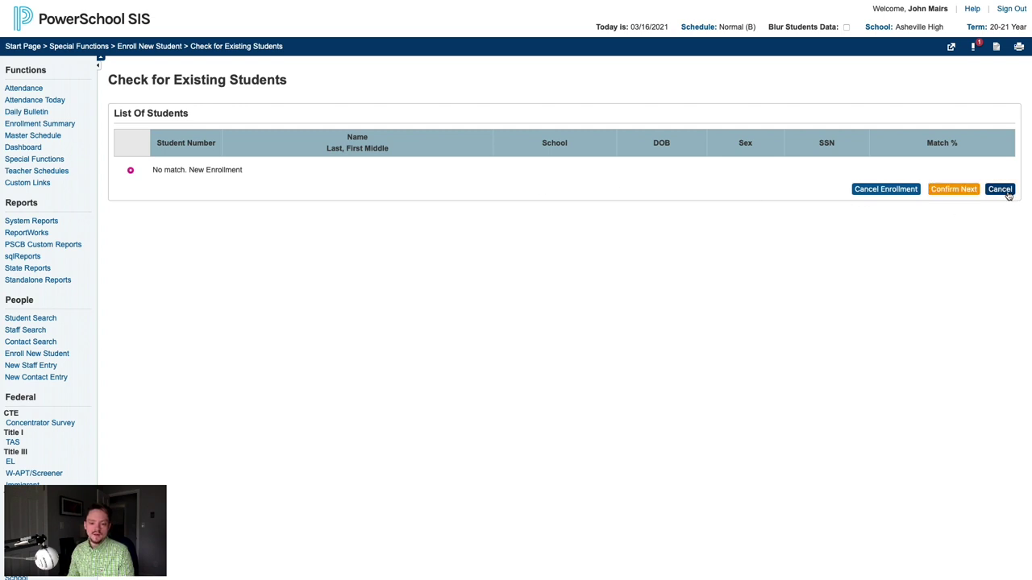
pyautogui.click(964, 192)
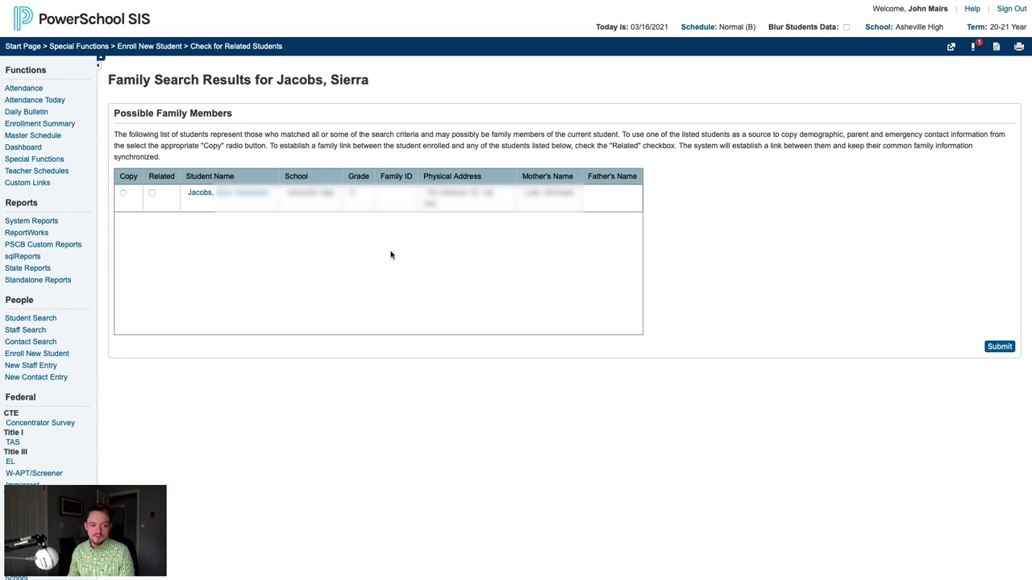
# Submit Family Search Results with Copy and Related left unchecked.
pyautogui.click(1000, 348)
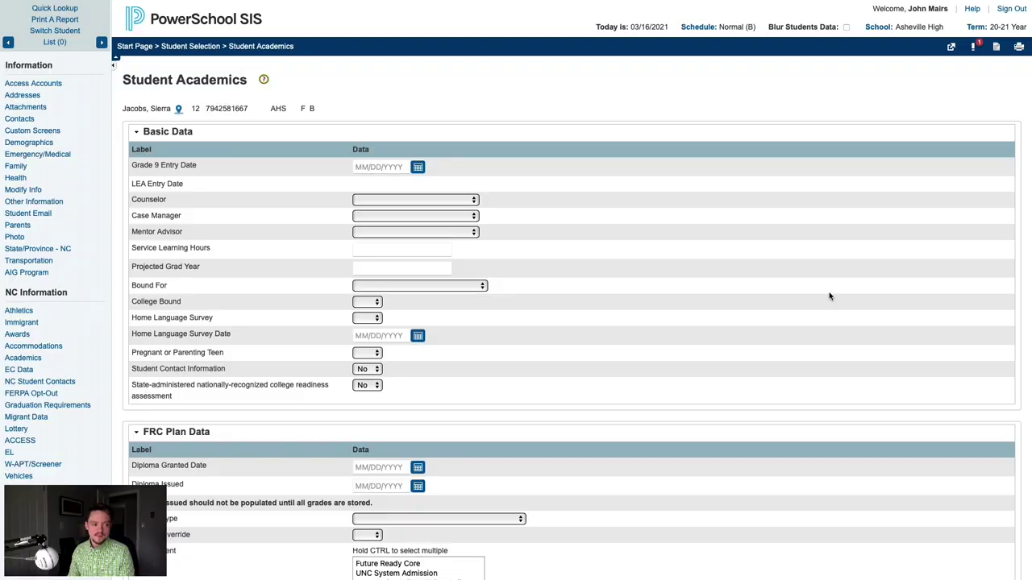